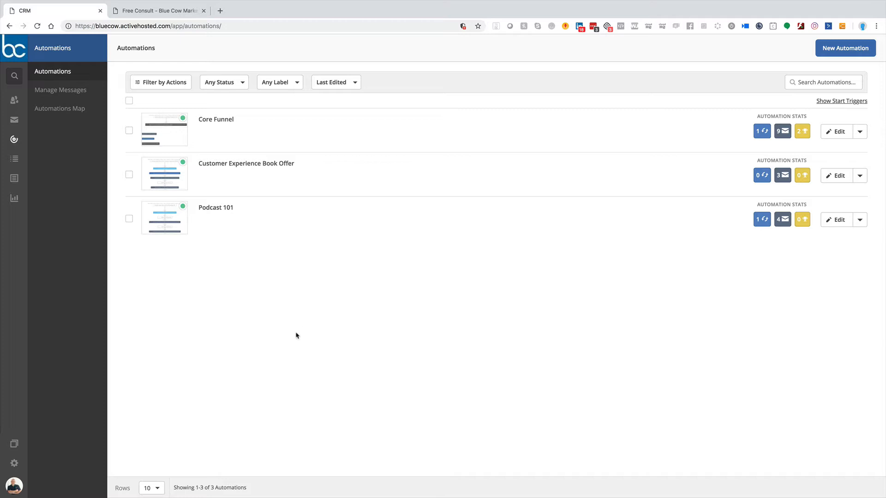
# Step: Open the website thecrmguy.ca in a new browser tab
pyautogui.click(220, 12)
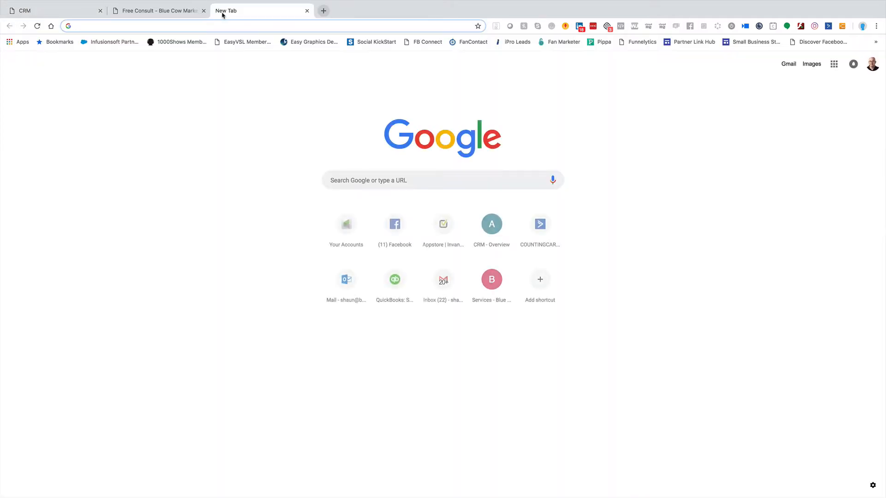
pyautogui.write('the')
pyautogui.press('Return')
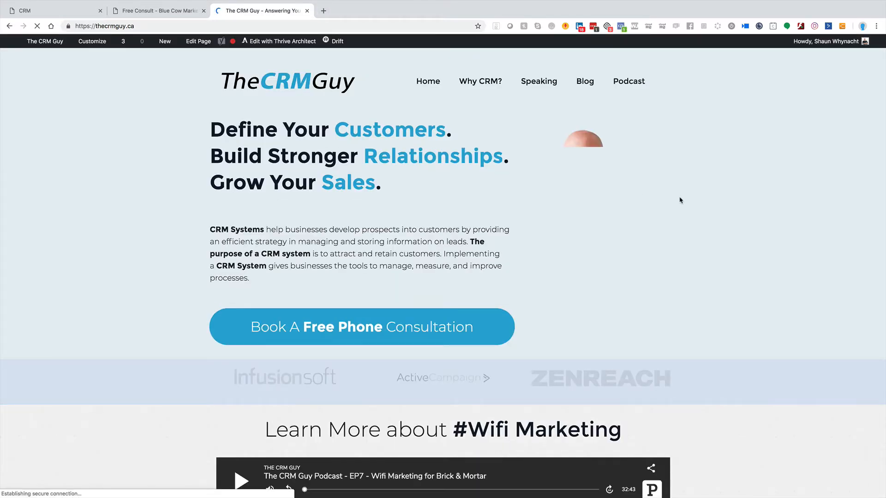
# Step: Examine the homepage's free e-book offer and the Name and Email fields of its sign-up form
pyautogui.scroll(-3, 680, 199)
pyautogui.scroll(-4, 680, 200)
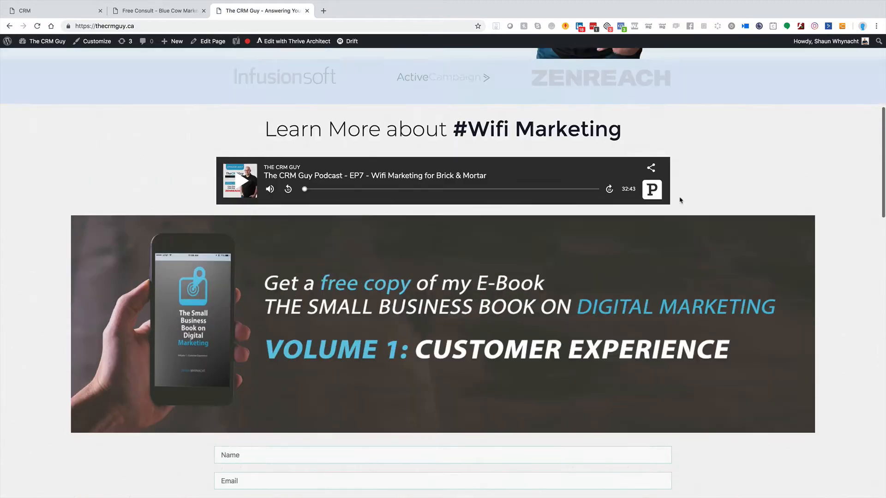
pyautogui.scroll(7, 681, 199)
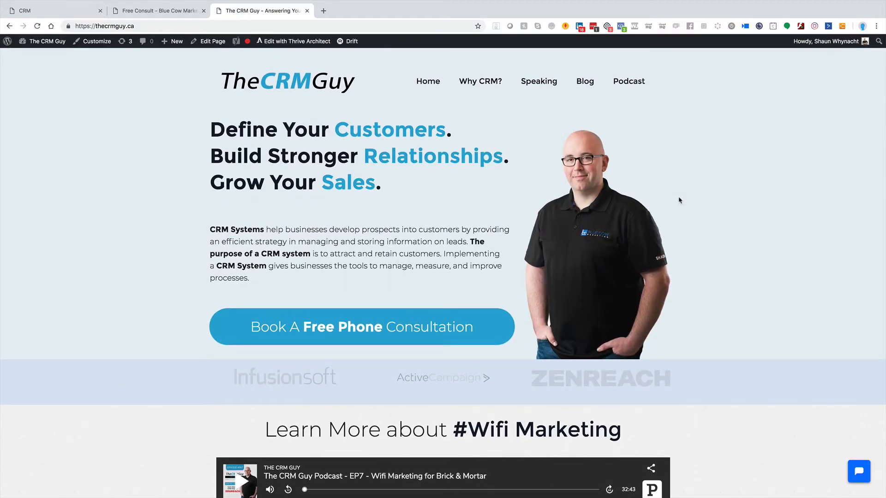
pyautogui.scroll(-10, 679, 200)
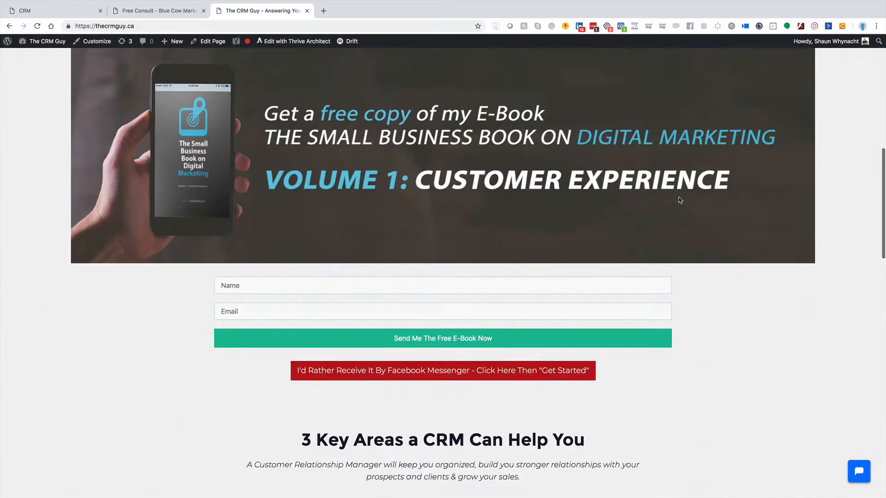
pyautogui.scroll(4, 679, 200)
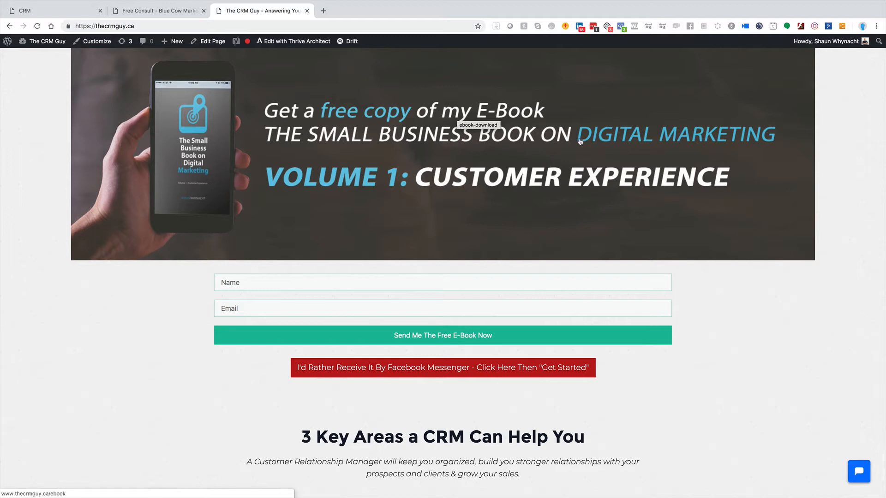
pyautogui.click(258, 286)
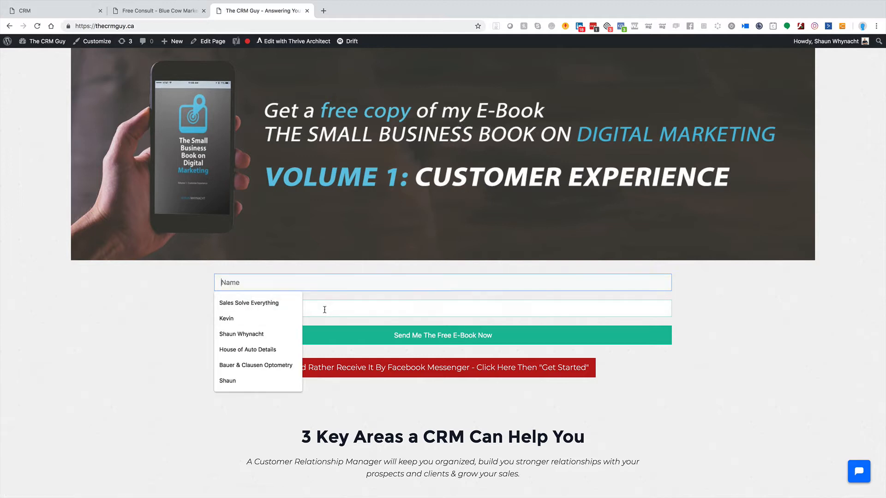
pyautogui.click(344, 308)
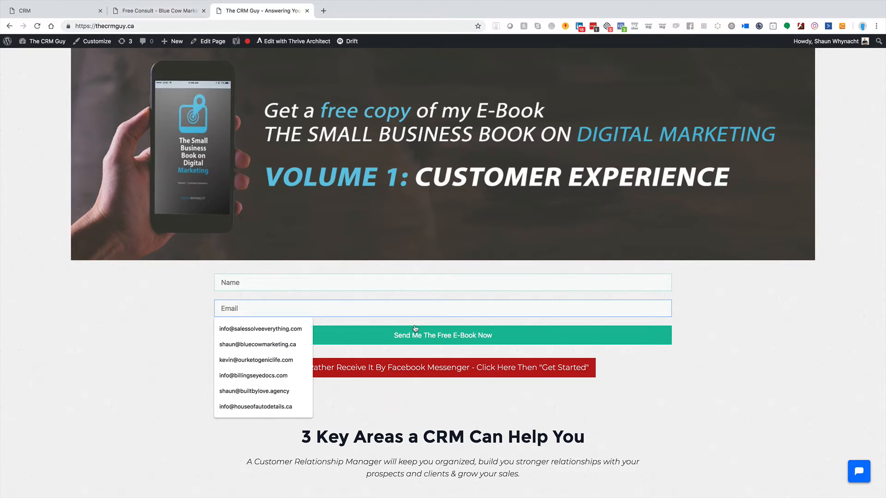
# Step: Return to the CRM's automations list and open the Customer Experience Book Offer automation
pyautogui.click(152, 12)
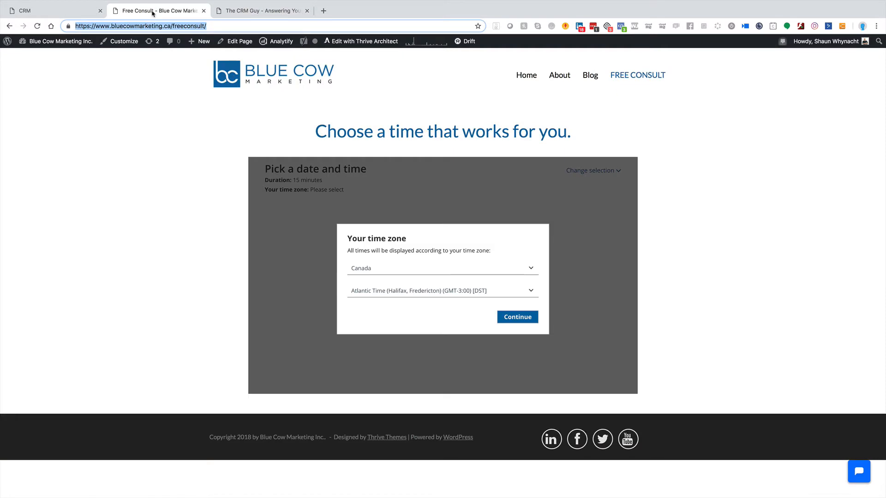
pyautogui.click(79, 11)
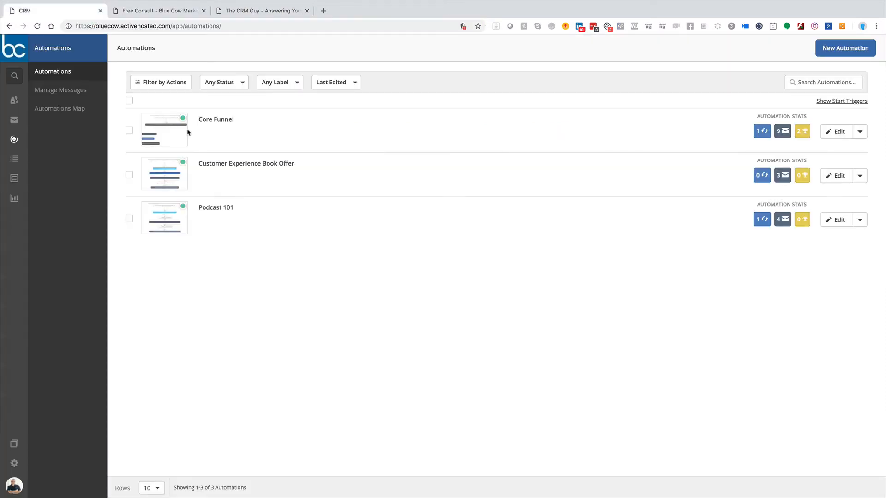
pyautogui.click(259, 167)
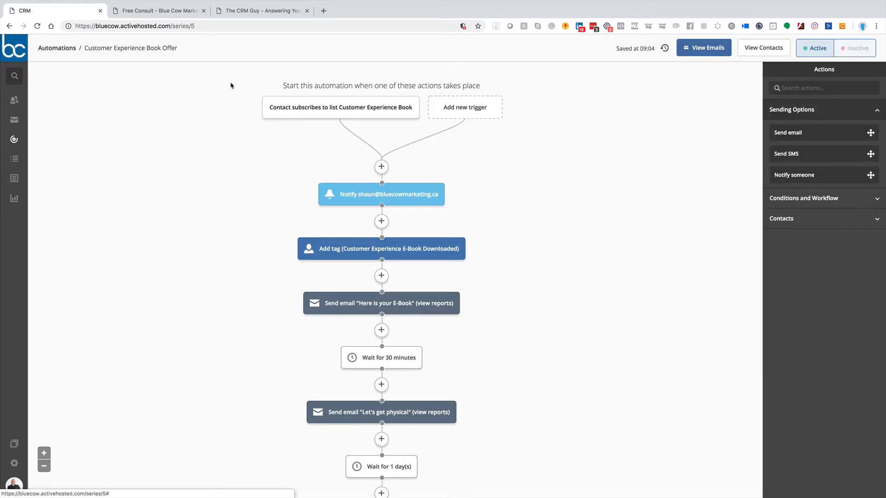
# Step: Compare the website's e-book sign-up form with the automation's list-subscription start trigger
pyautogui.click(261, 10)
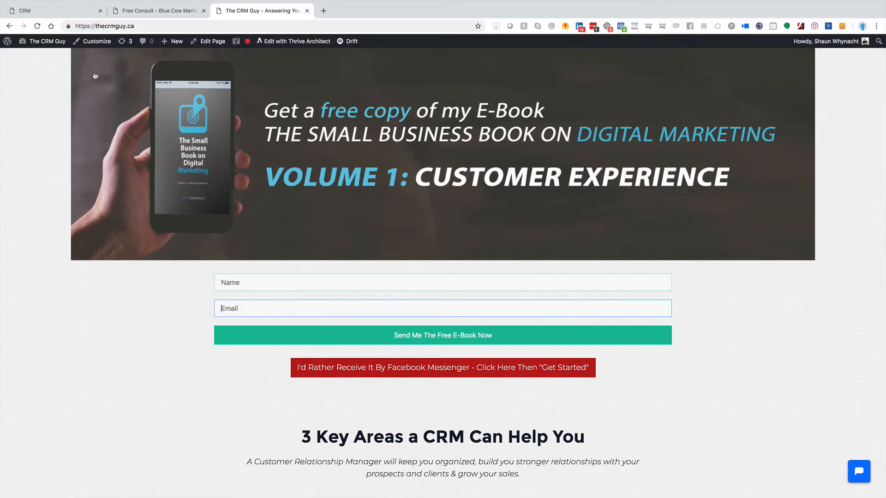
pyautogui.click(67, 11)
pyautogui.moveTo(307, 113)
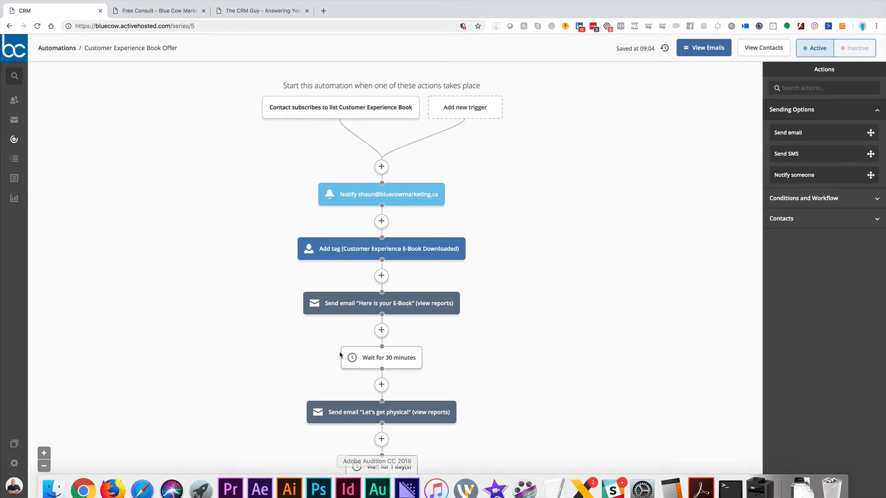
# Step: Review the notification message and the tag name in the automation's first two actions, leaving both unedited
pyautogui.scroll(-3, 289, 240)
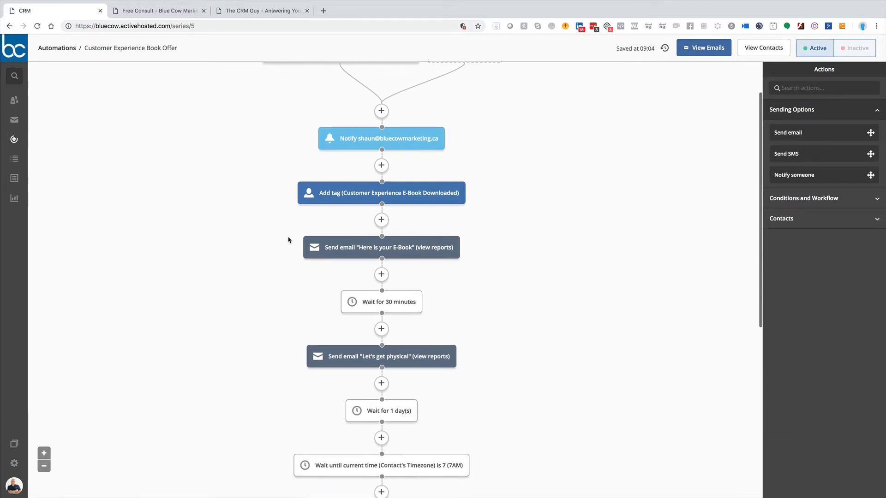
pyautogui.click(372, 151)
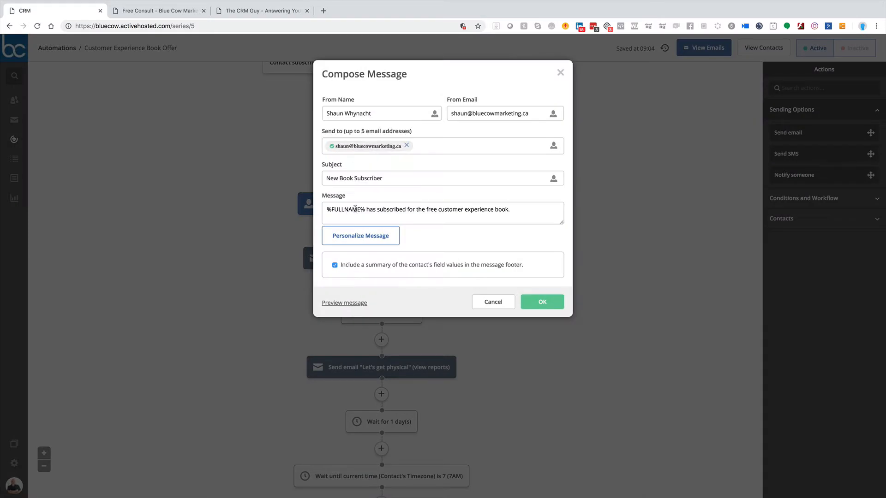
pyautogui.click(510, 303)
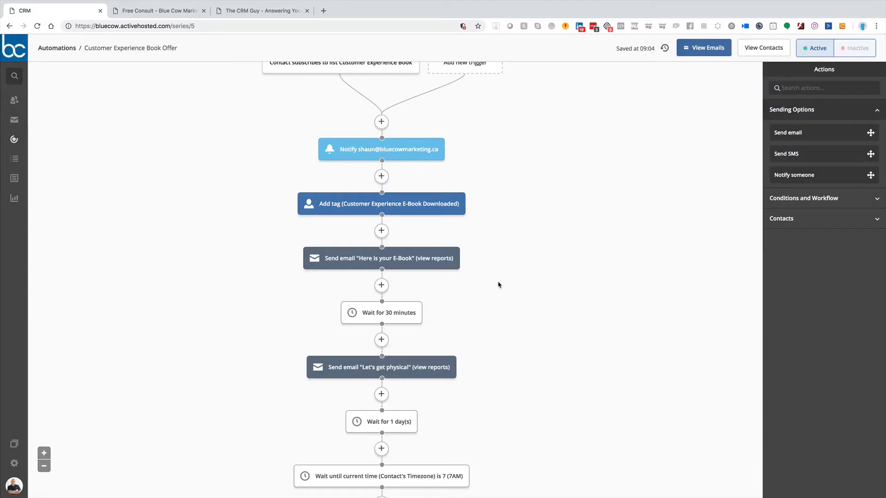
pyautogui.click(372, 204)
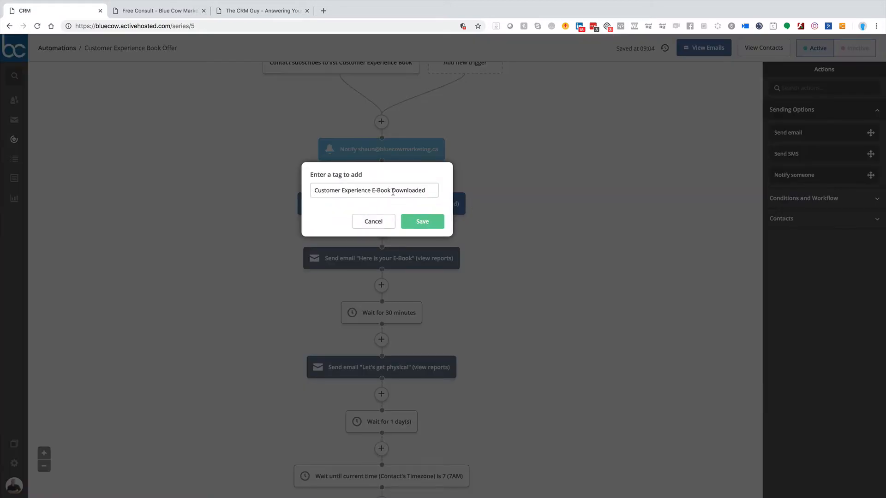
pyautogui.click(374, 222)
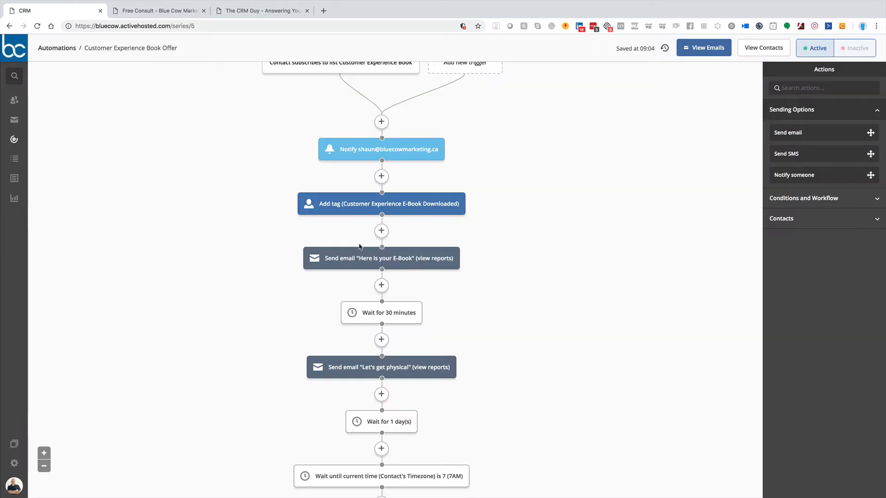
# Step: Preview the "Here is your E-Book" email in its send action and close its settings
pyautogui.click(363, 259)
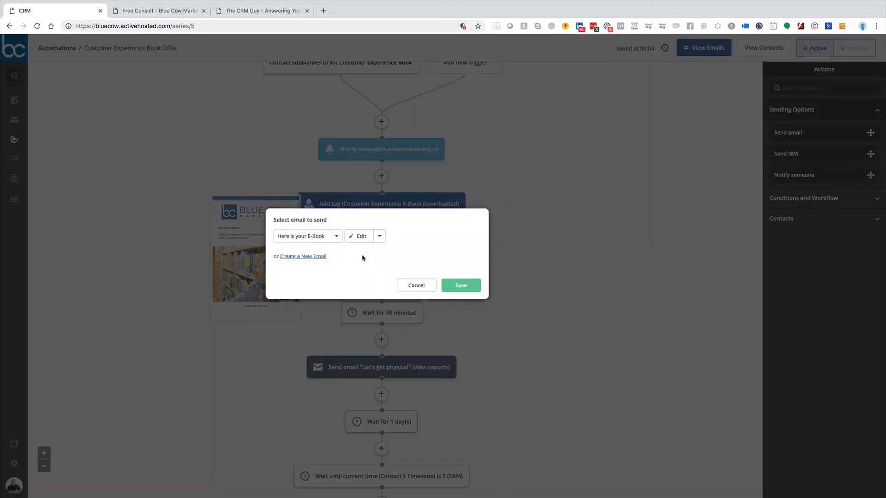
pyautogui.moveTo(364, 237)
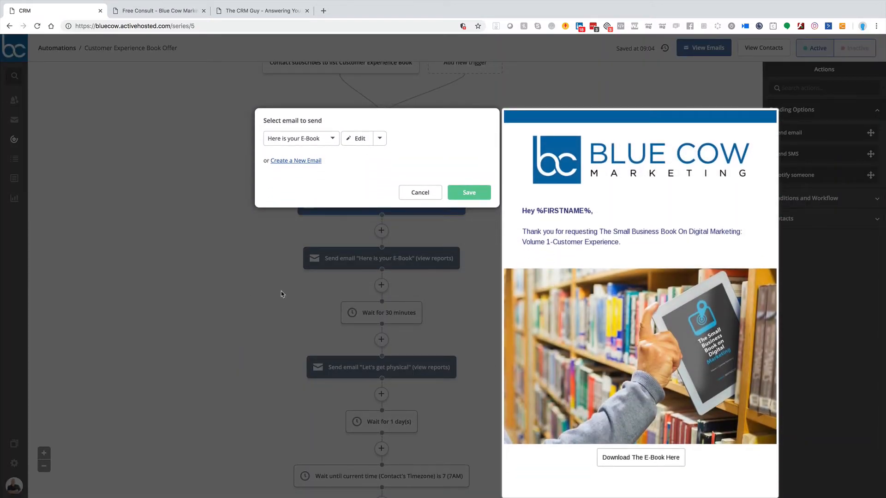
pyautogui.click(243, 268)
# Step: Examine the automation's remaining waits, follow-up emails and Marketing Email List subscription through to its end
pyautogui.scroll(-3, 491, 237)
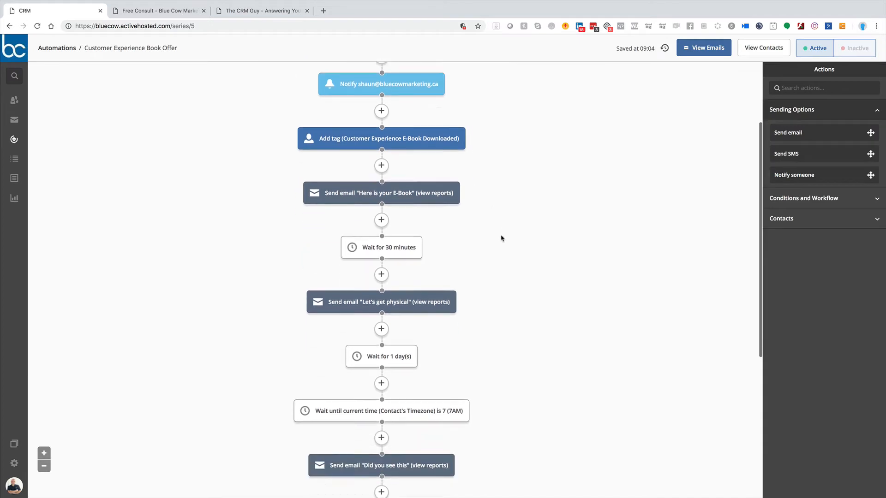
pyautogui.moveTo(409, 223)
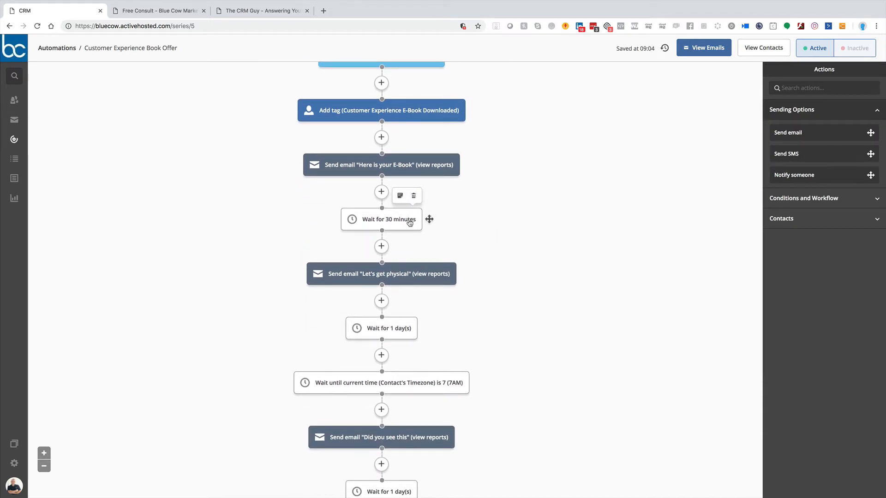
pyautogui.moveTo(397, 274)
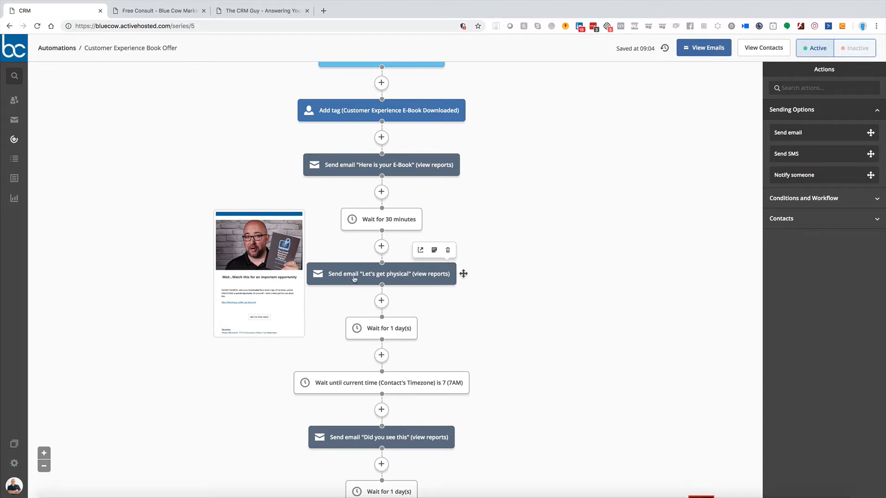
pyautogui.scroll(-2, 531, 282)
pyautogui.scroll(-2, 531, 282)
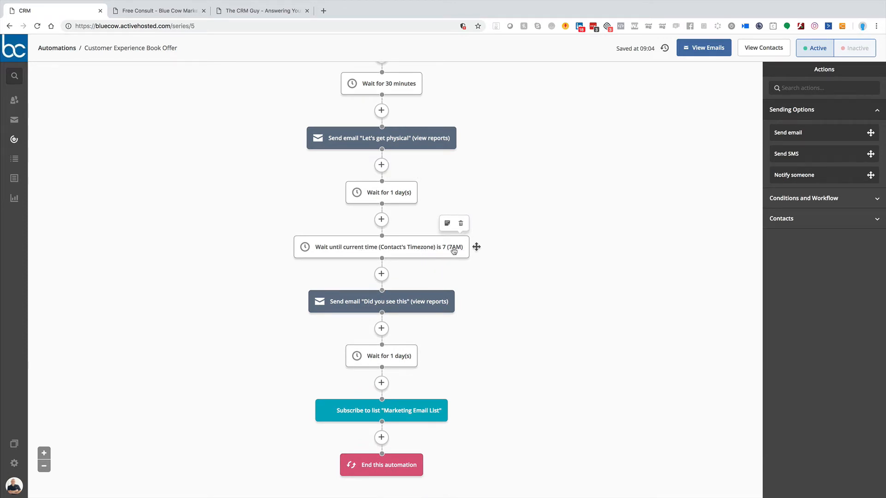
pyautogui.scroll(-2, 395, 271)
pyautogui.moveTo(350, 208)
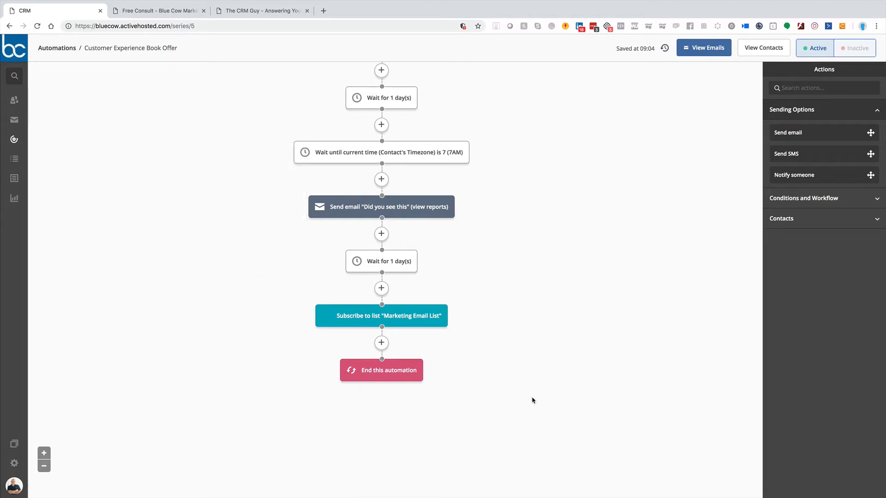
pyautogui.scroll(3, 533, 400)
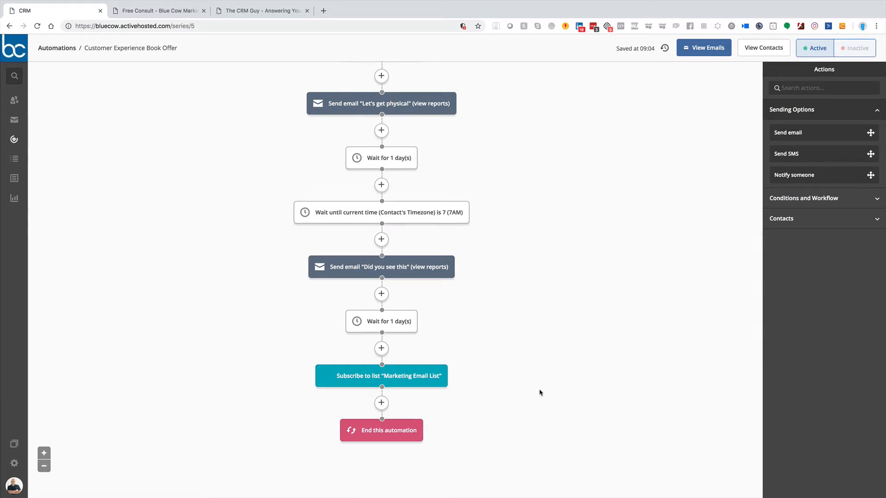
pyautogui.scroll(-3, 527, 293)
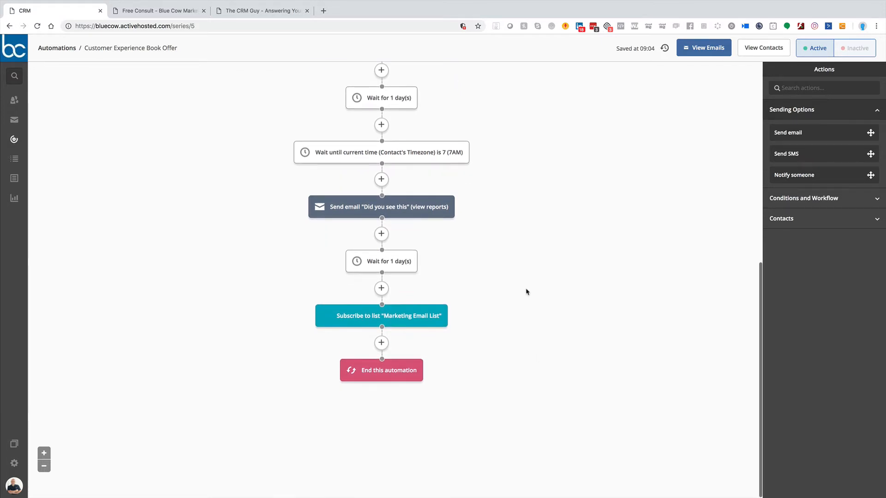
pyautogui.moveTo(398, 312)
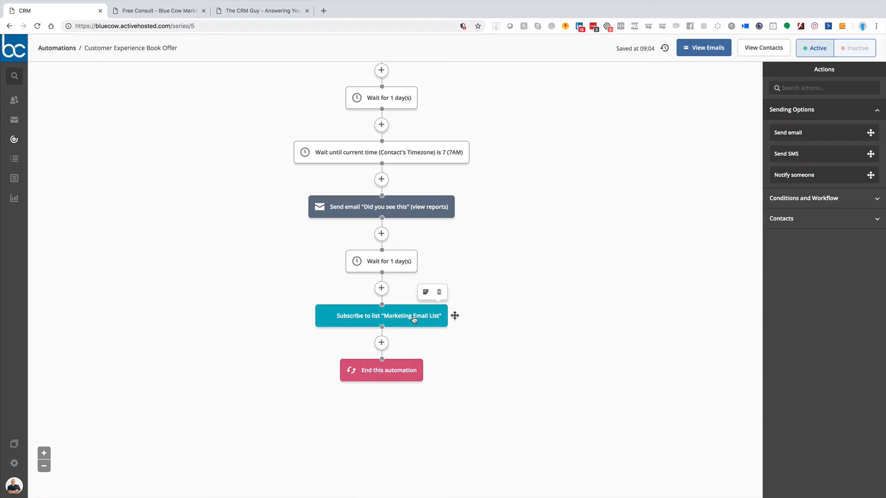
# Step: Go back to the automations list and open the Core Funnel automation
pyautogui.scroll(8, 554, 321)
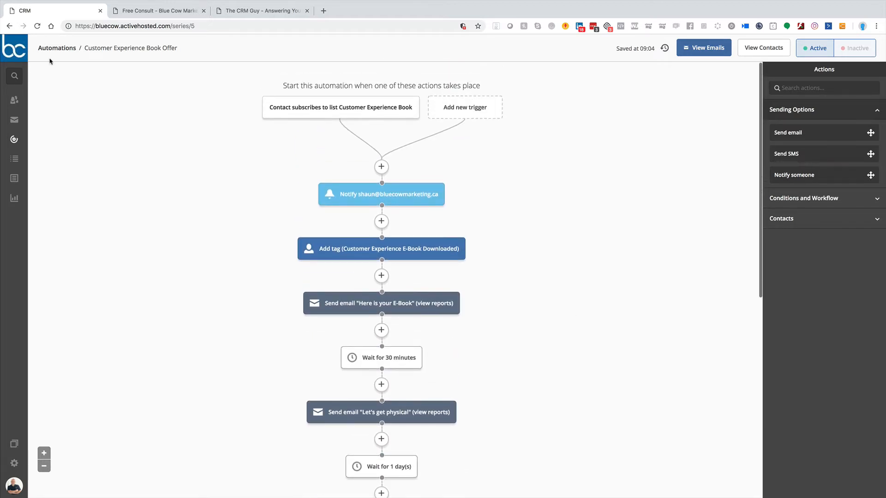
pyautogui.click(57, 48)
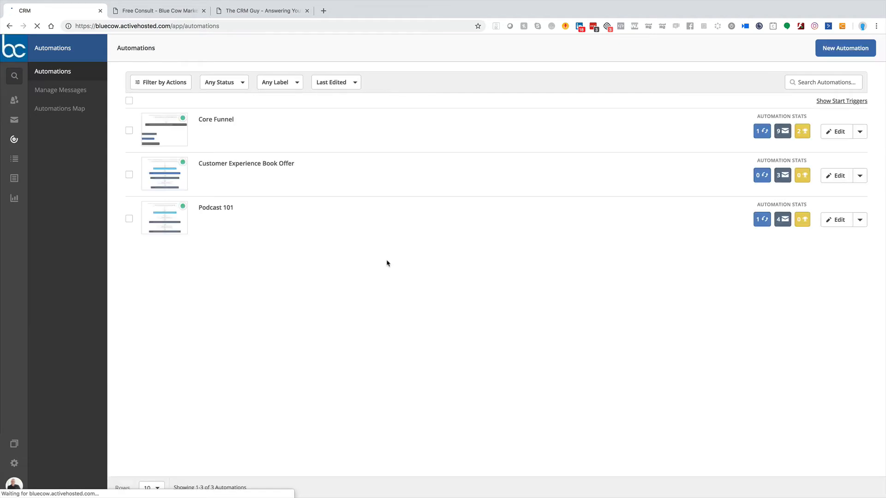
pyautogui.click(204, 121)
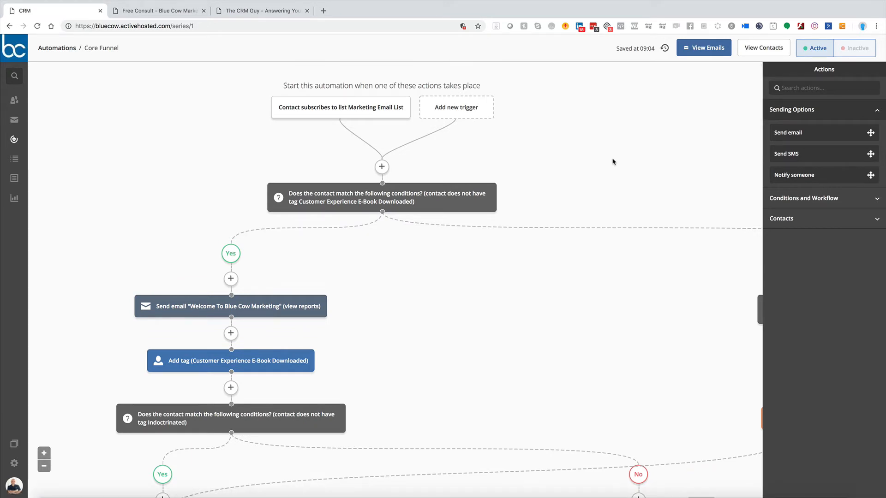
# Step: Review the Core Funnel's start trigger and the "Welcome To Blue Cow Marketing" email selection, leaving the send action unedited
pyautogui.moveTo(362, 113)
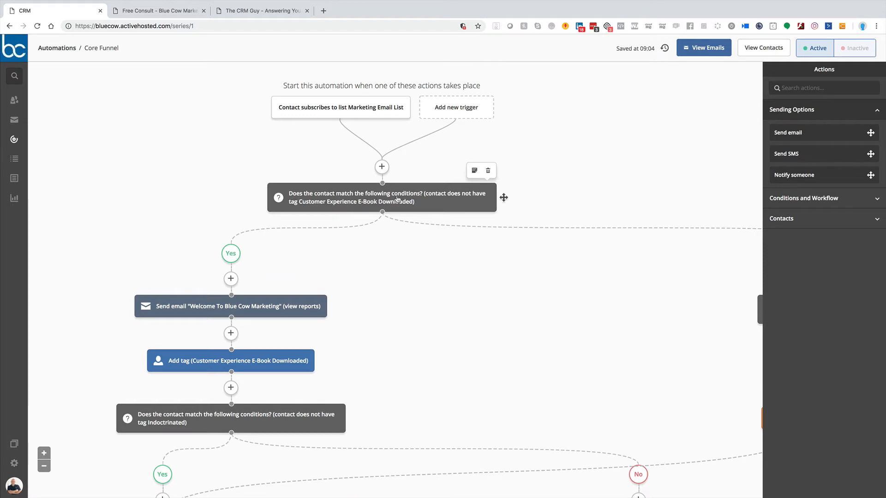
pyautogui.scroll(-1, 398, 199)
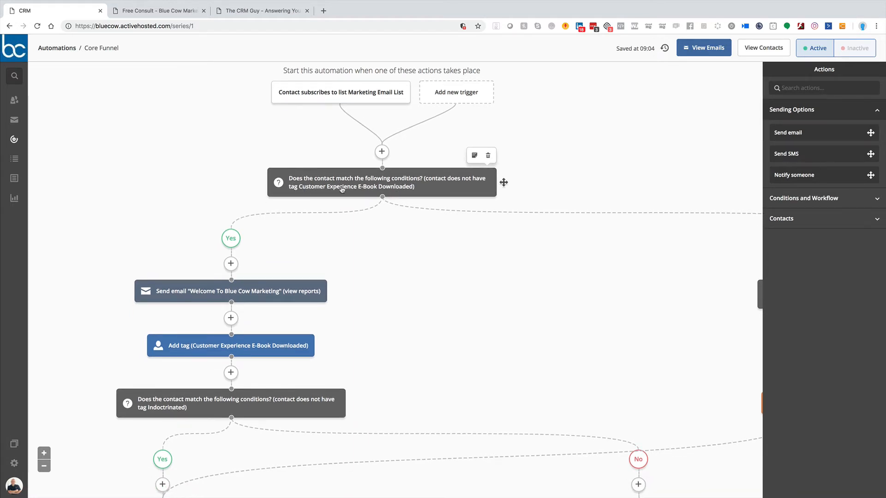
pyautogui.scroll(-1, 370, 190)
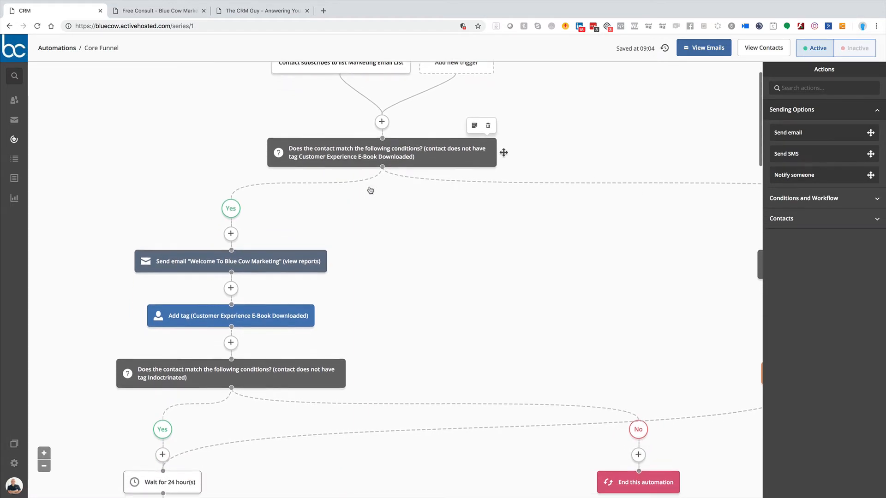
pyautogui.moveTo(242, 252)
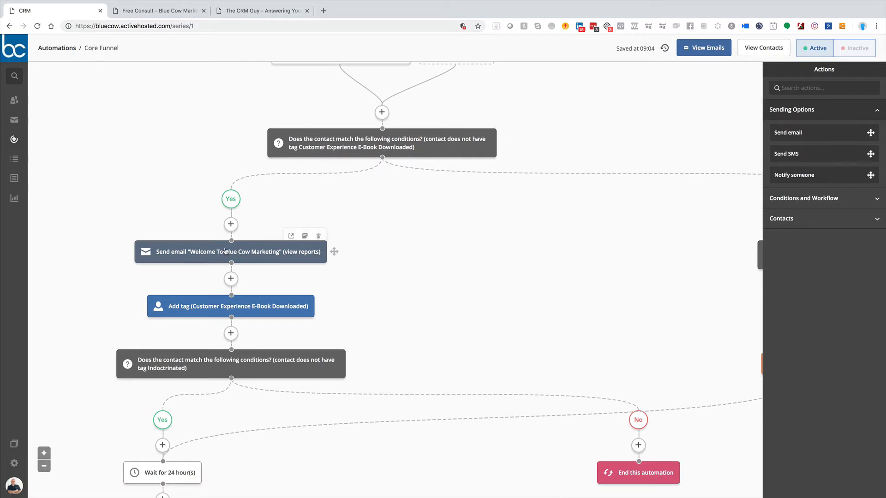
pyautogui.click(242, 252)
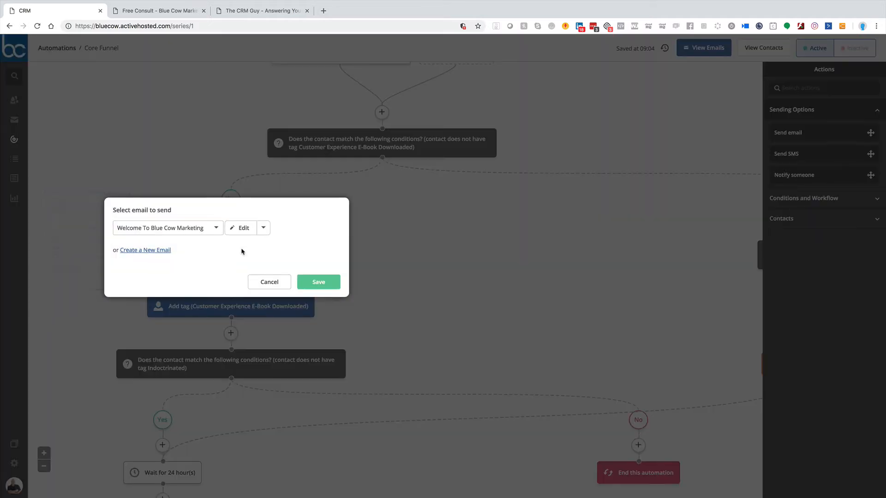
pyautogui.moveTo(245, 229)
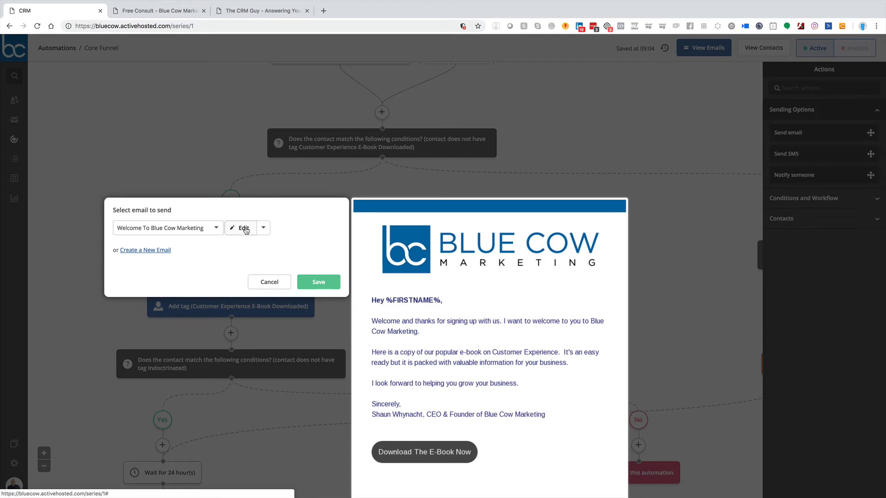
pyautogui.click(511, 137)
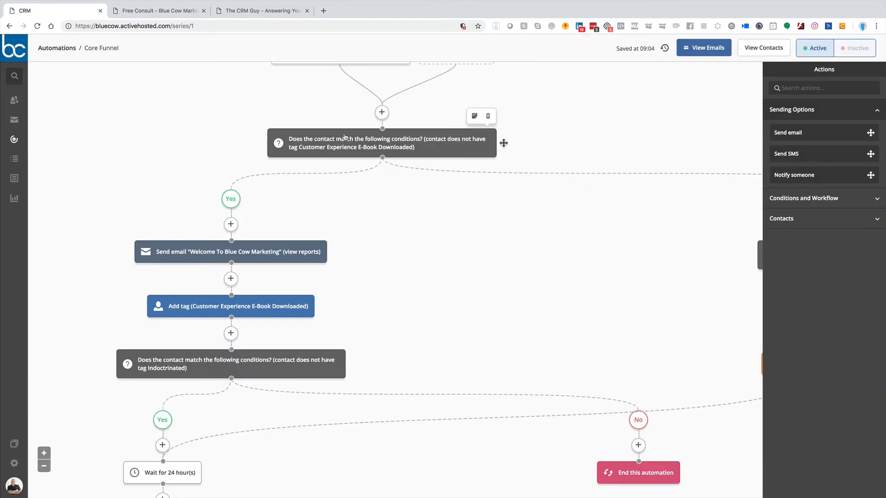
# Step: Inspect the first condition's rule for the Customer Experience E-Book Downloaded tag without changing it and preview the welcome email
pyautogui.click(386, 151)
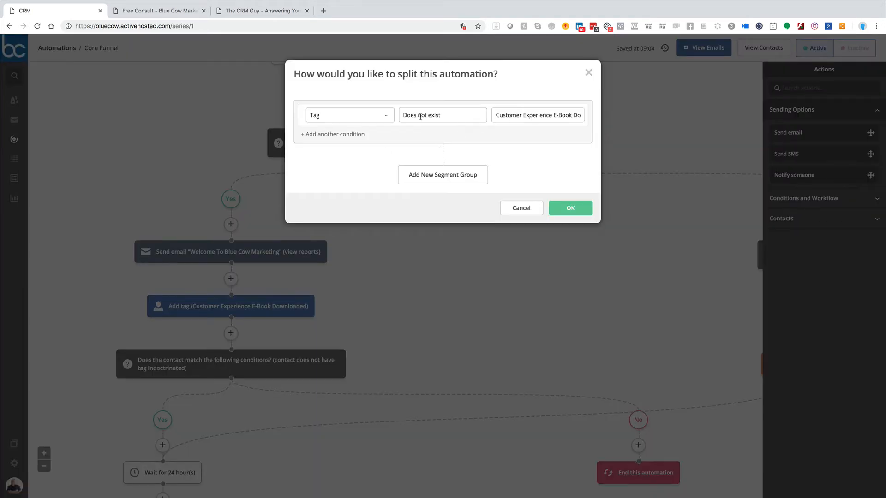
pyautogui.click(526, 208)
pyautogui.moveTo(257, 255)
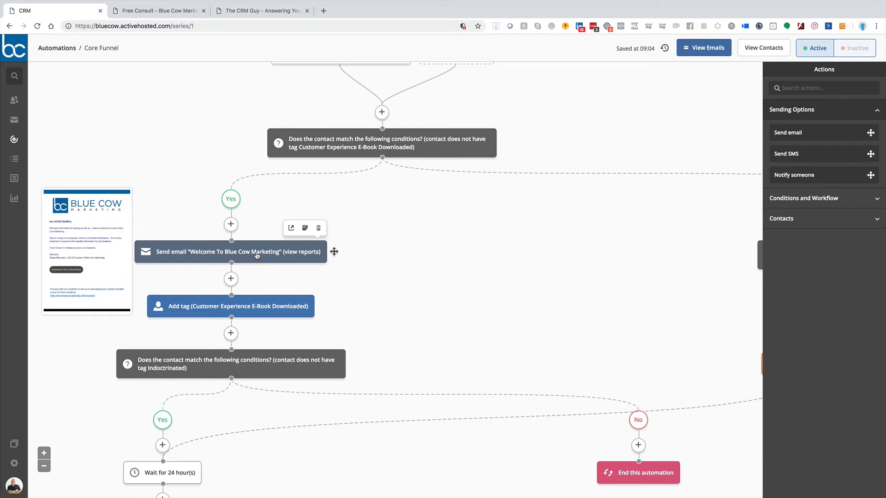
# Step: Examine the rest of the Core Funnel, including the Indoctrinated condition's branches, the waits, the follow-up emails and the webinar goal
pyautogui.scroll(-1, 257, 254)
pyautogui.moveTo(263, 284)
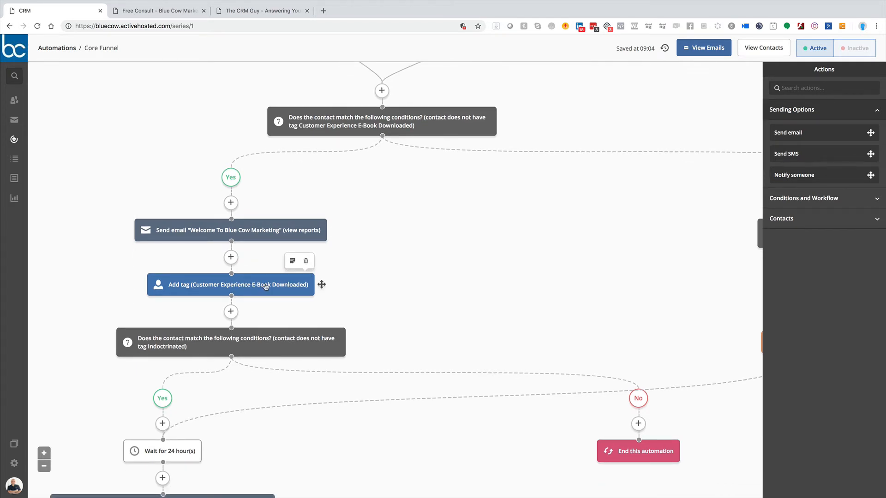
pyautogui.scroll(-6, 266, 287)
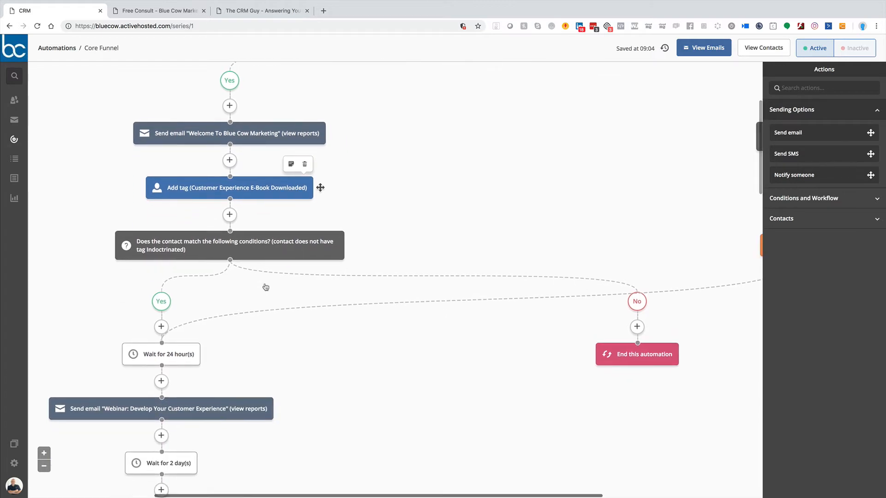
pyautogui.moveTo(241, 212)
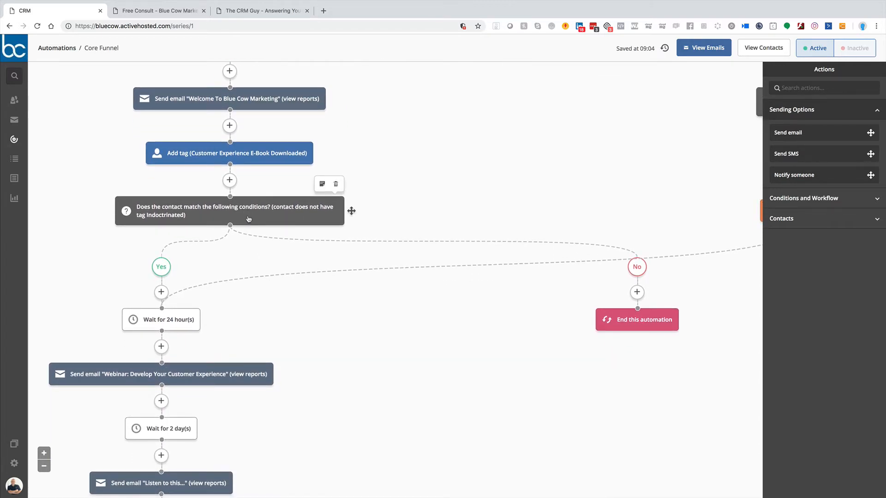
pyautogui.hscroll(6, 459, 321)
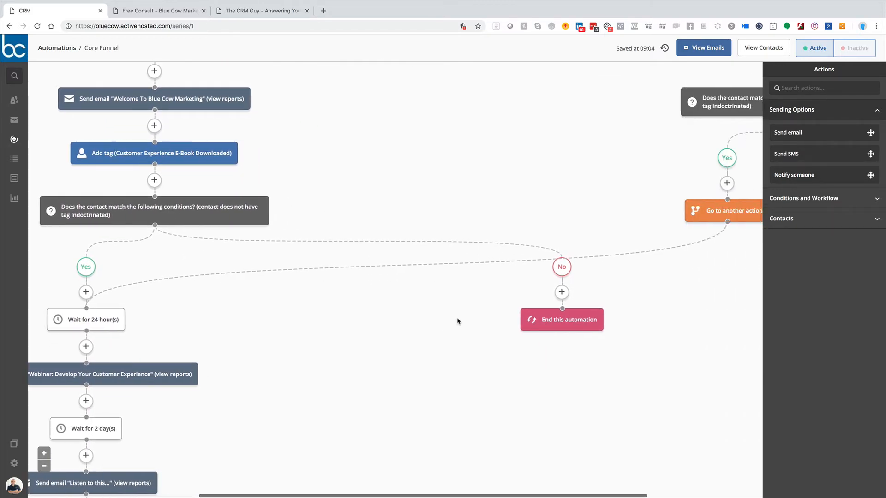
pyautogui.scroll(-3, 454, 317)
pyautogui.scroll(6, 443, 316)
pyautogui.hscroll(-6, 446, 312)
pyautogui.scroll(-15, 344, 294)
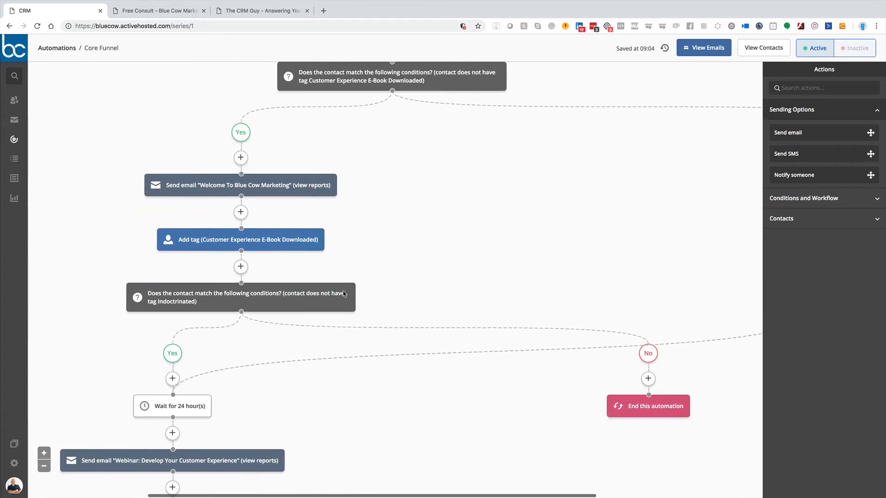
pyautogui.scroll(6, 344, 294)
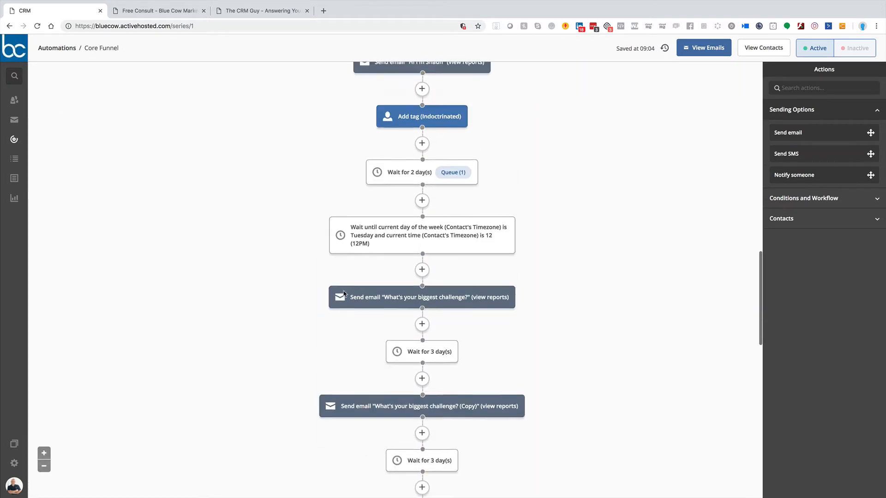
pyautogui.scroll(16, 344, 294)
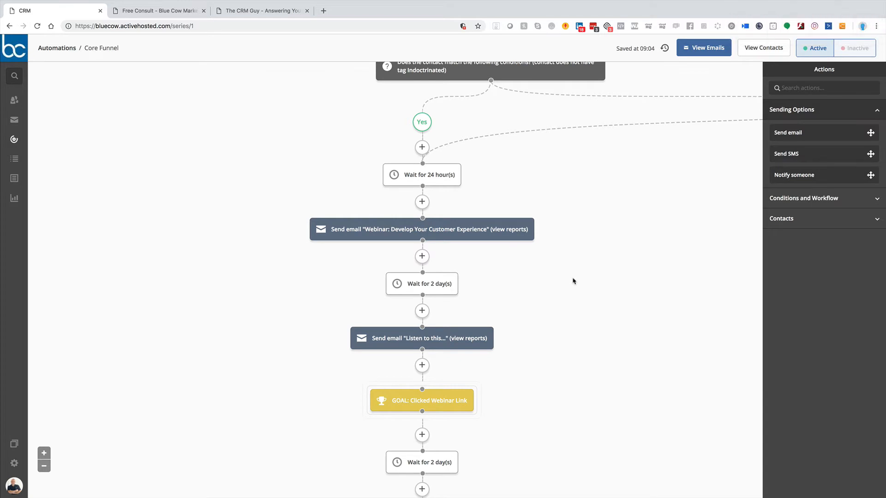
pyautogui.hscroll(8, 575, 281)
pyautogui.scroll(5, 576, 281)
pyautogui.scroll(7, 576, 282)
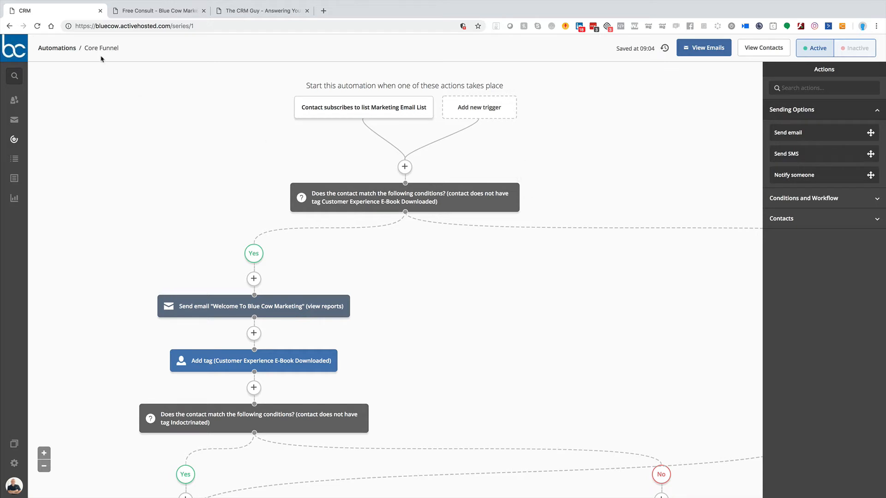
# Step: Return to the automations list and start creating a new automation
pyautogui.click(54, 49)
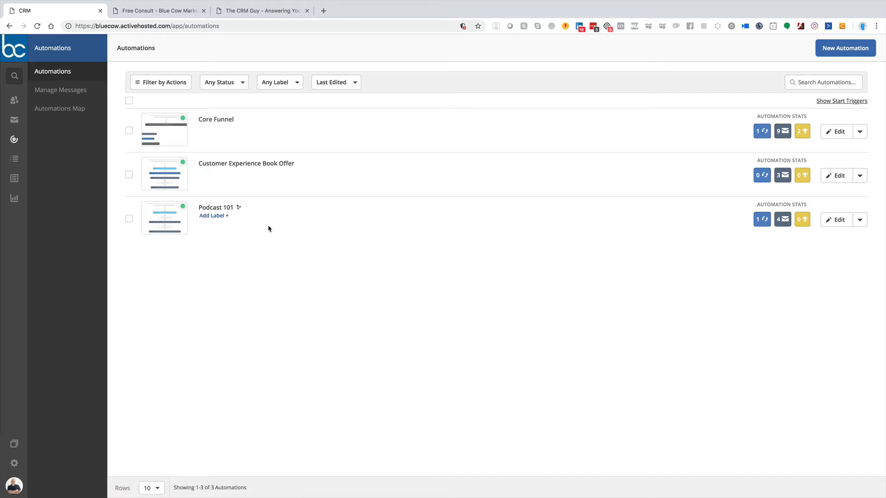
pyautogui.click(848, 52)
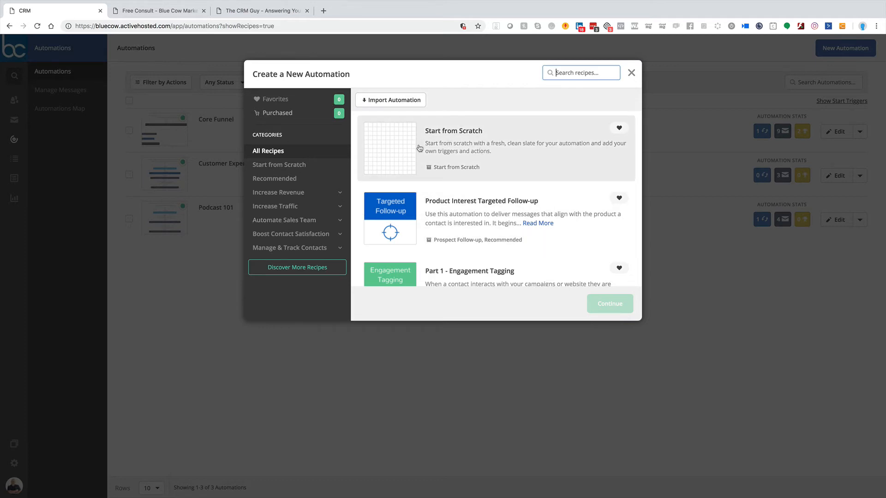
# Step: Browse the full set of ready-made automation recipes, such as engagement tagging, abandoned cart reminders and opt-in incentive delivery
pyautogui.scroll(-3, 487, 174)
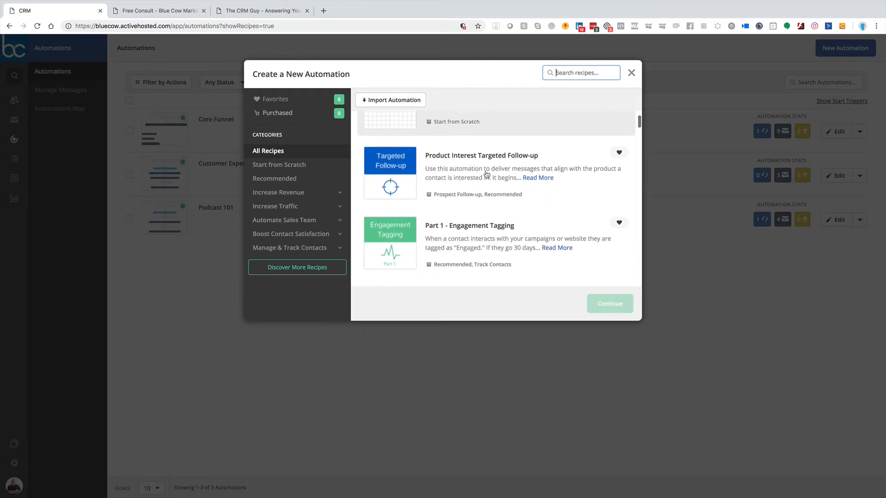
pyautogui.scroll(-1, 485, 174)
pyautogui.scroll(2, 484, 174)
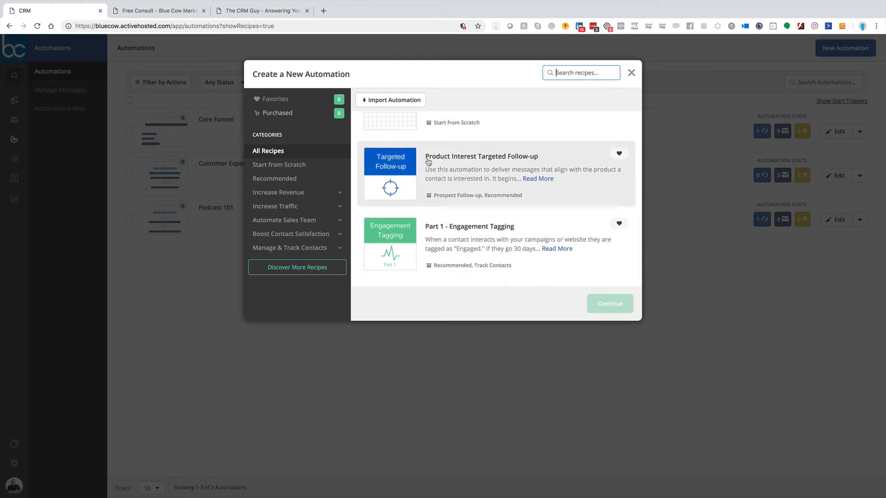
pyautogui.scroll(-4, 505, 162)
pyautogui.scroll(-4, 505, 162)
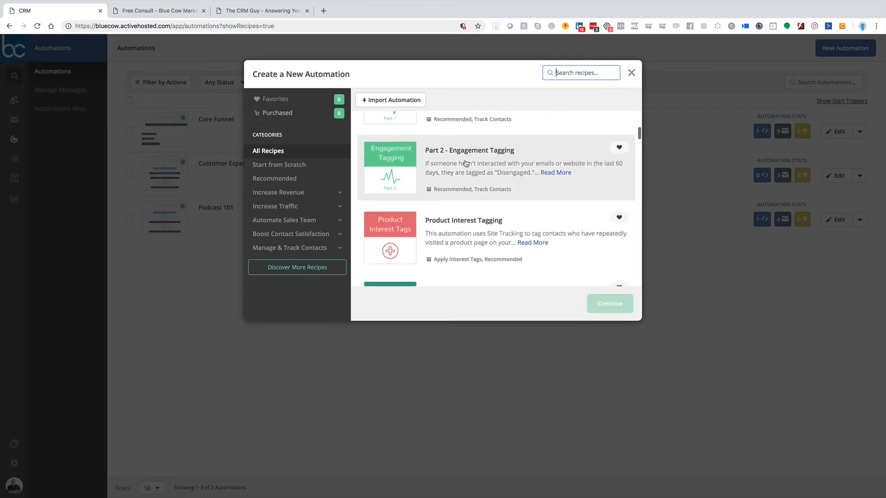
pyautogui.scroll(-1, 480, 164)
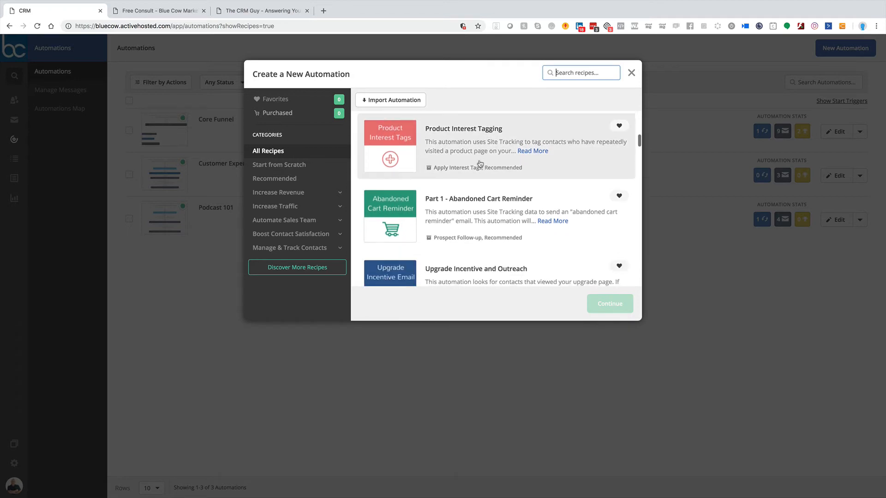
pyautogui.scroll(-5, 481, 196)
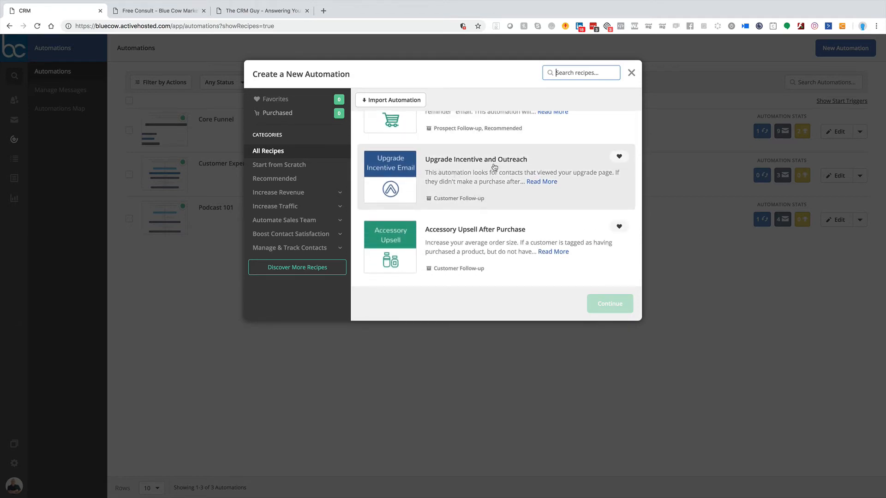
pyautogui.scroll(-6, 496, 179)
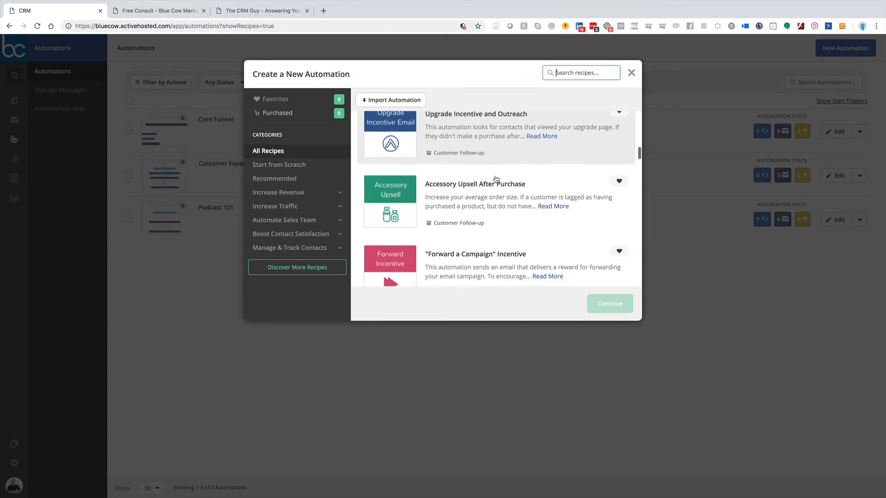
pyautogui.scroll(-20, 496, 180)
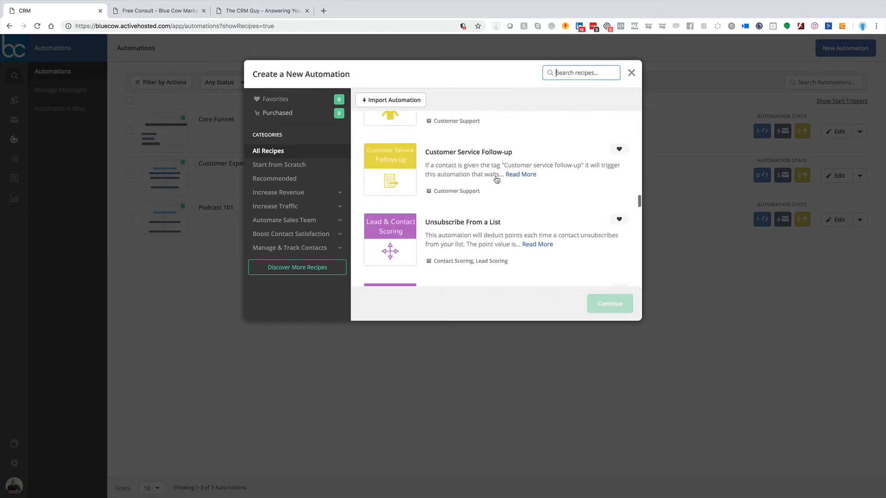
pyautogui.scroll(-20, 497, 179)
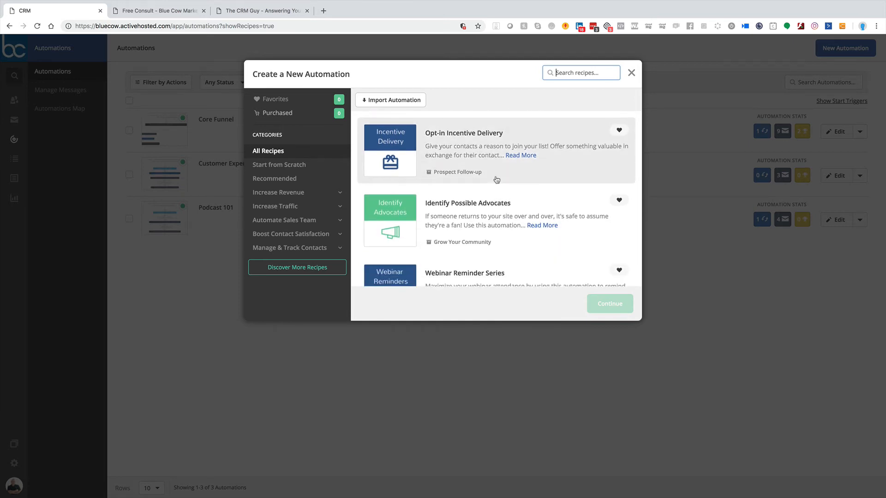
pyautogui.scroll(20, 497, 180)
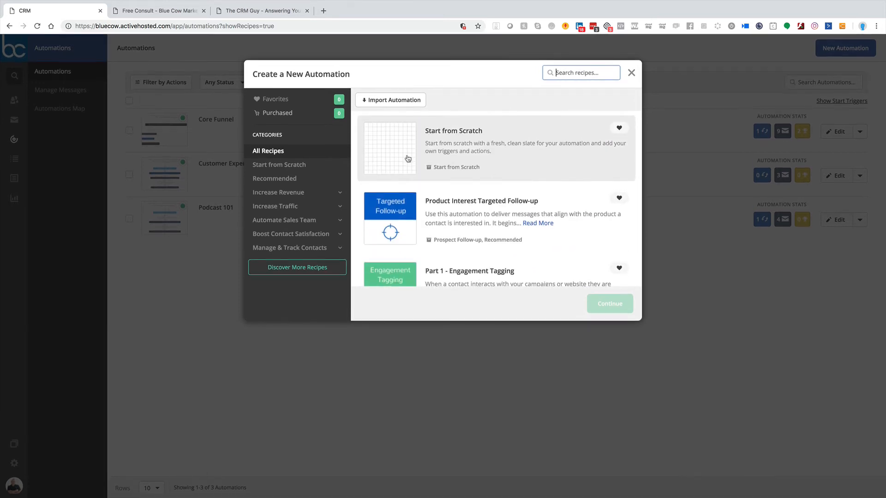
# Step: Create the new automation with the Start from Scratch recipe
pyautogui.click(399, 153)
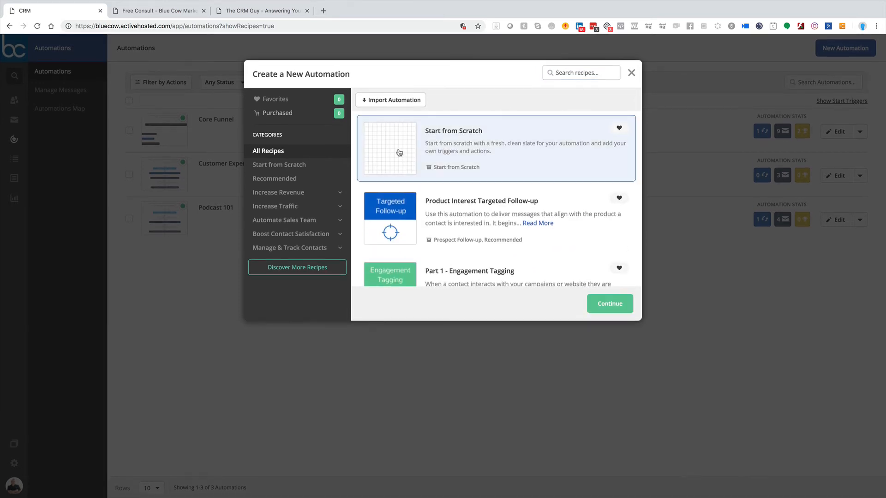
pyautogui.click(597, 302)
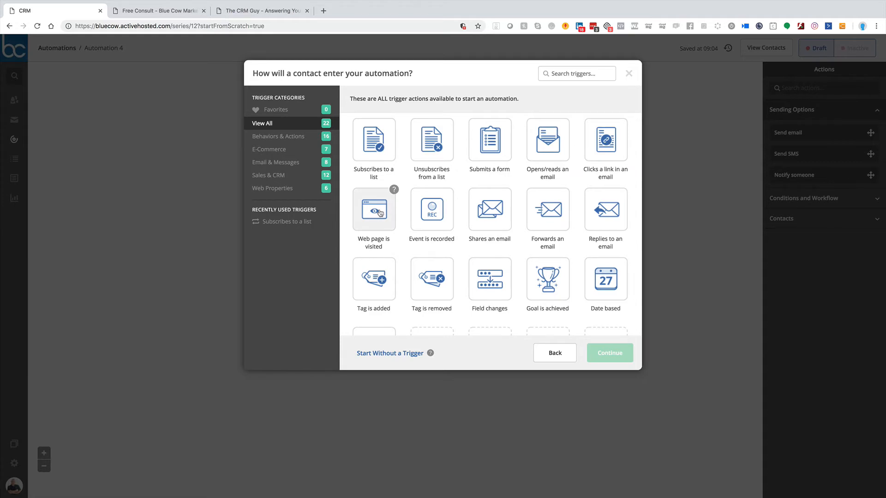
# Step: Look through all the trigger actions available for starting the new automation, including the locked purchase and deal triggers
pyautogui.moveTo(452, 192)
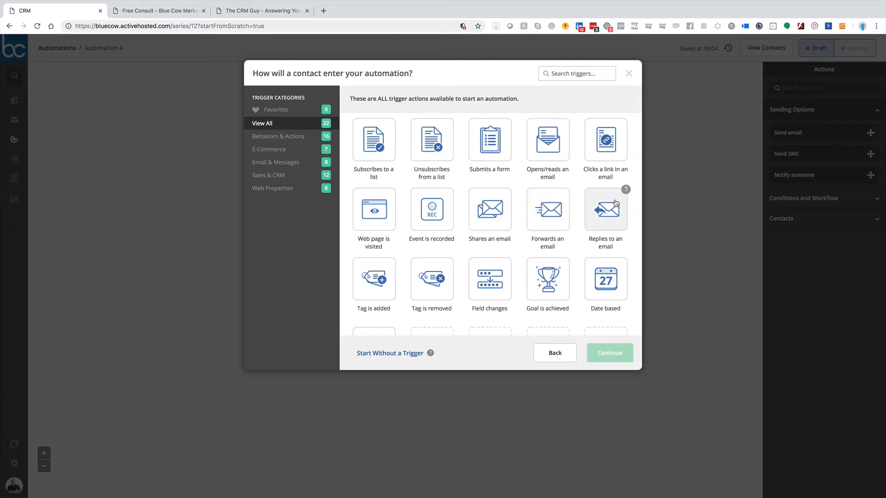
pyautogui.scroll(-2, 463, 254)
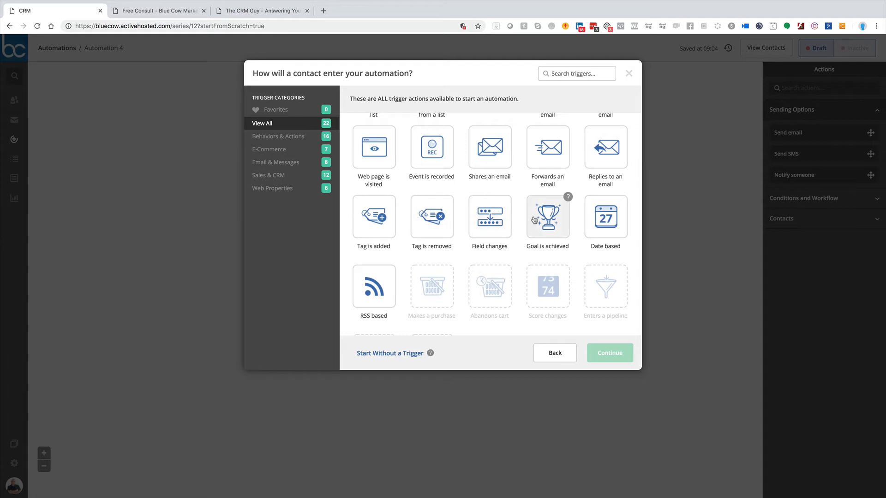
pyautogui.scroll(-3, 376, 289)
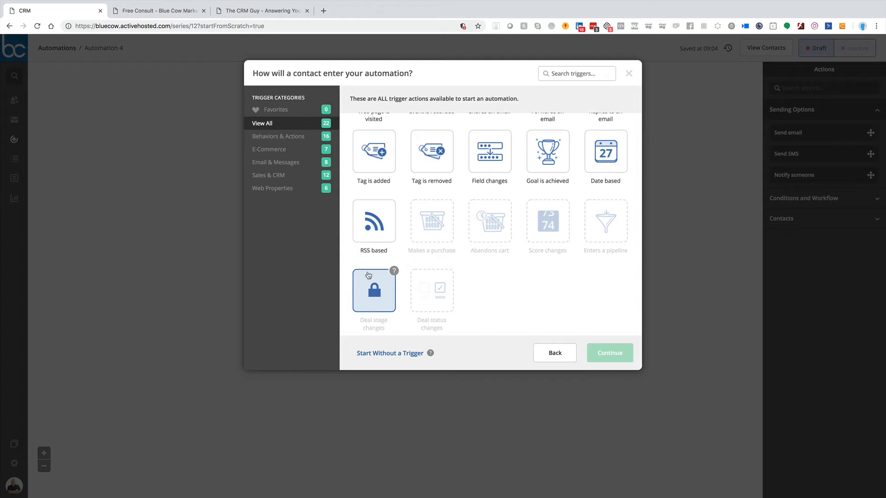
pyautogui.scroll(1, 362, 338)
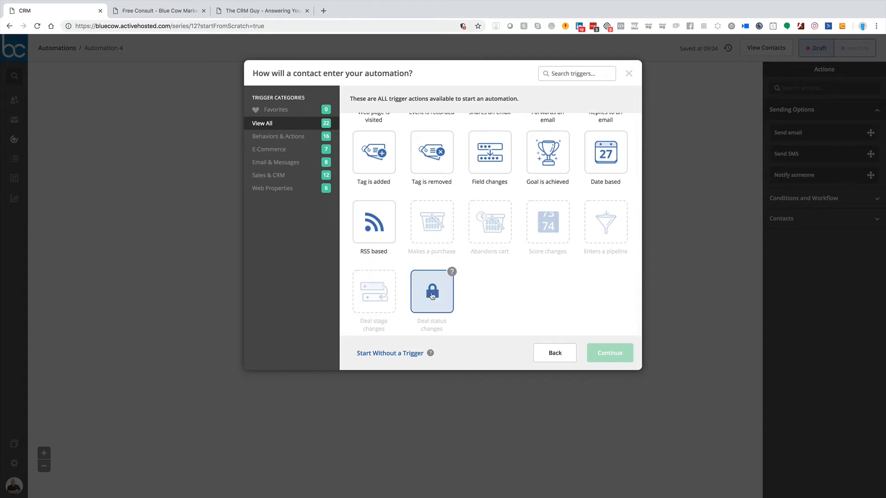
pyautogui.scroll(1, 443, 241)
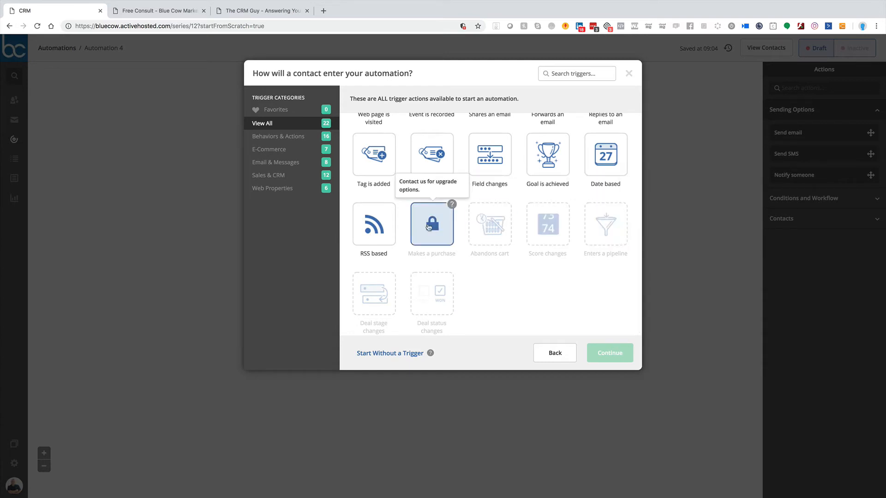
pyautogui.scroll(3, 429, 227)
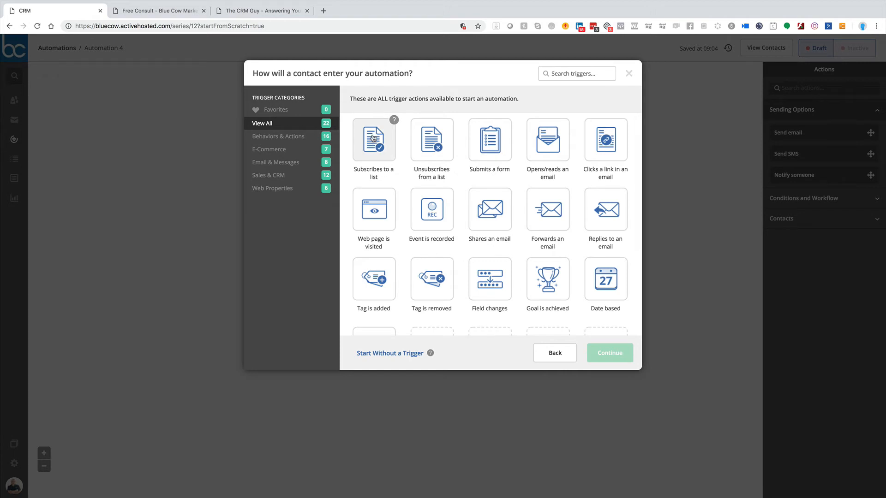
# Step: Choose Tag is added as the automation's trigger and set its tag to Test Tag 1
pyautogui.click(374, 280)
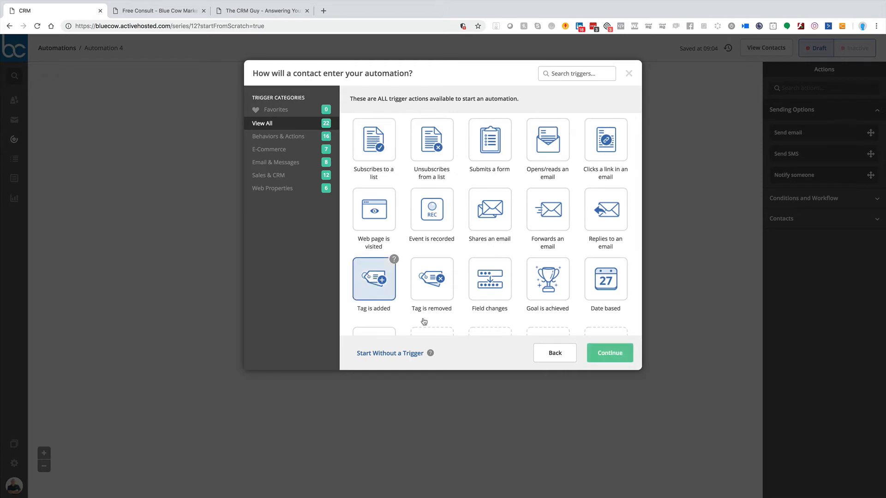
pyautogui.click(607, 354)
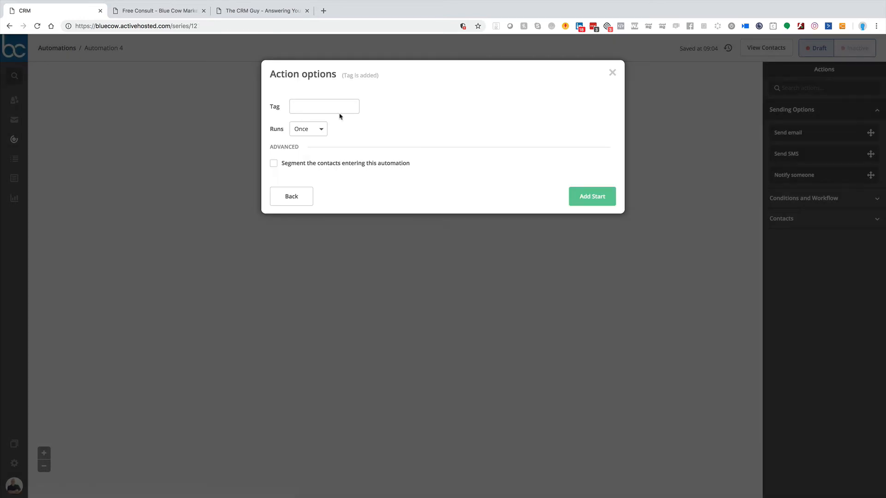
pyautogui.click(323, 102)
pyautogui.write('Test')
pyautogui.click(310, 118)
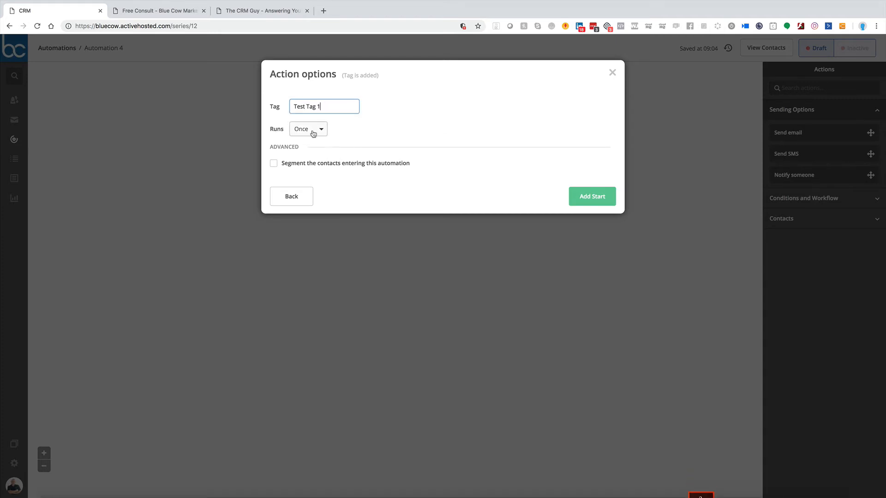
# Step: Keep the trigger set to run Once without segmenting the entering contacts, and add it as the automation's start
pyautogui.click(313, 134)
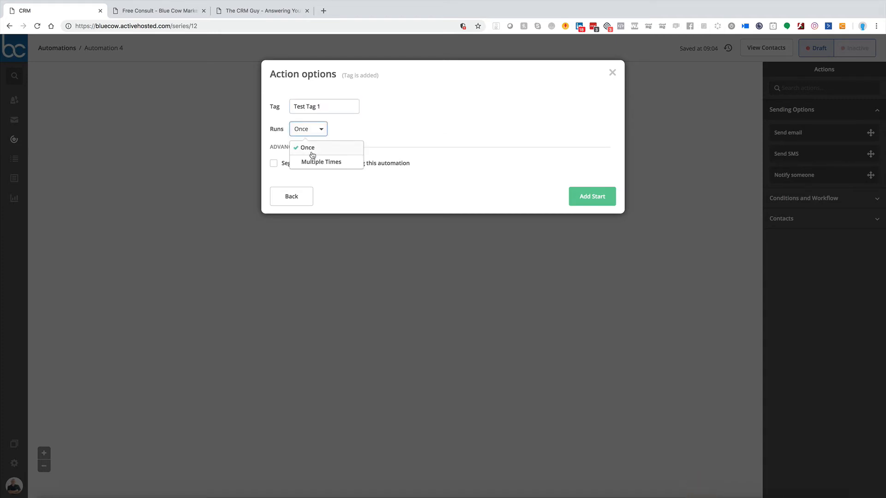
pyautogui.click(363, 133)
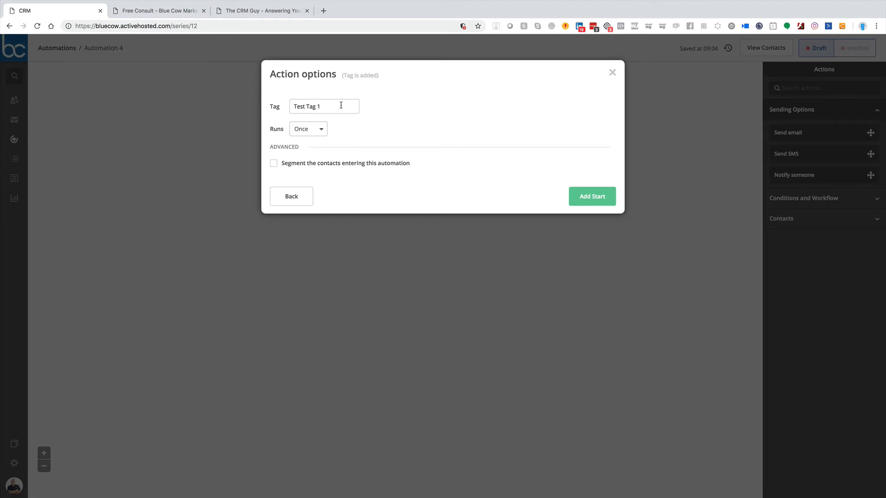
pyautogui.click(307, 134)
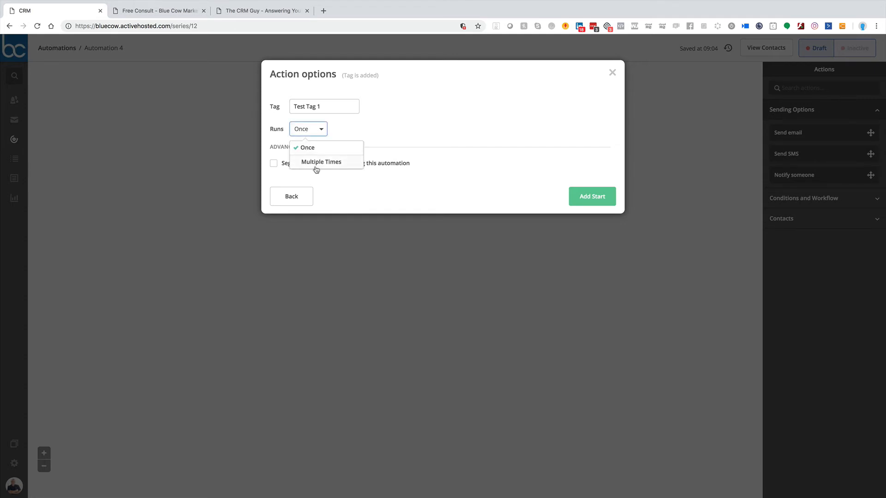
pyautogui.click(309, 148)
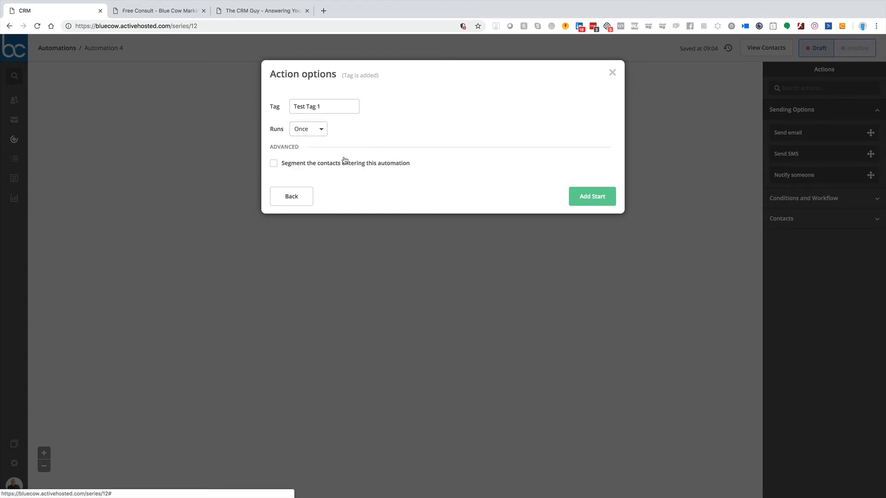
pyautogui.click(275, 164)
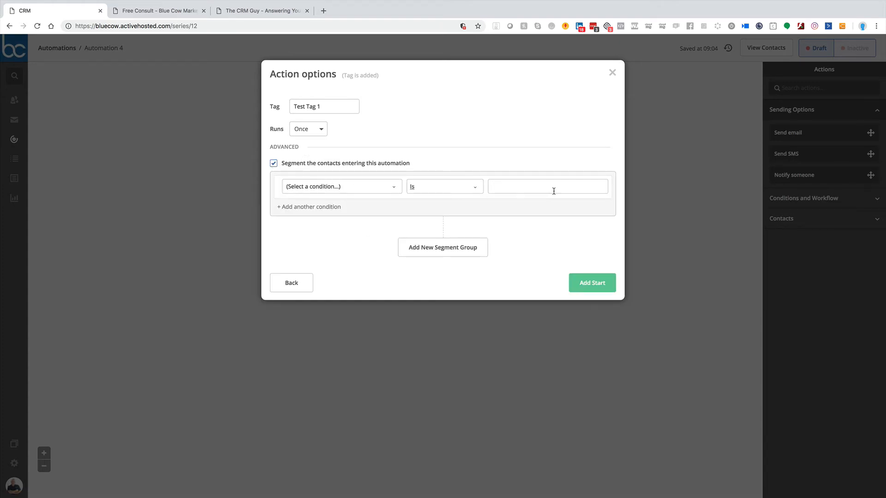
pyautogui.click(274, 164)
pyautogui.click(588, 198)
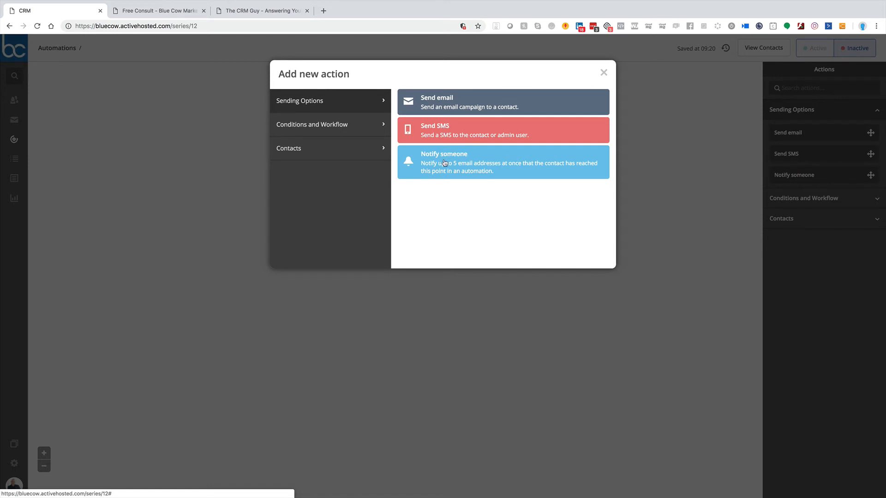
# Step: Look through the Conditions and Workflow, Sending Options and Contacts categories of available actions
pyautogui.click(333, 124)
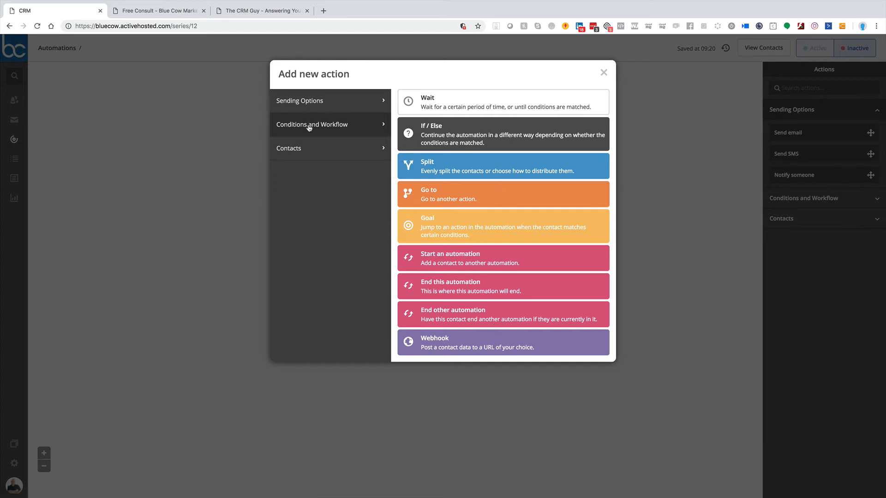
pyautogui.click(360, 101)
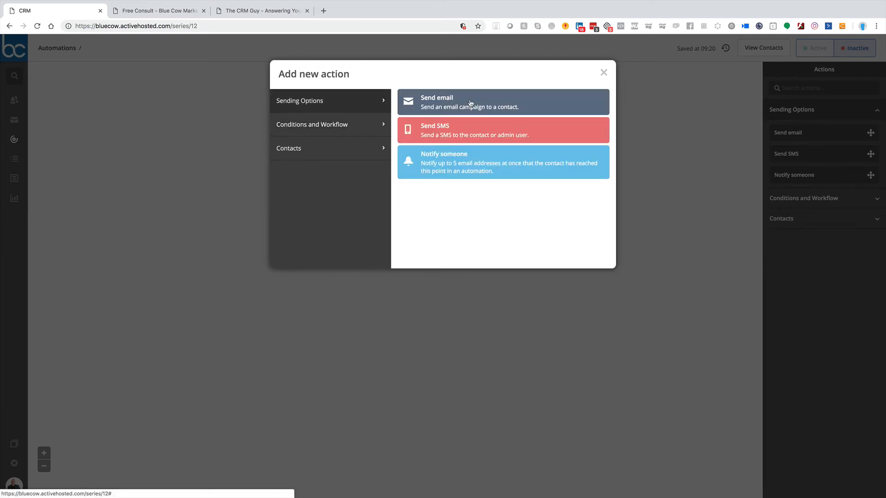
pyautogui.click(302, 152)
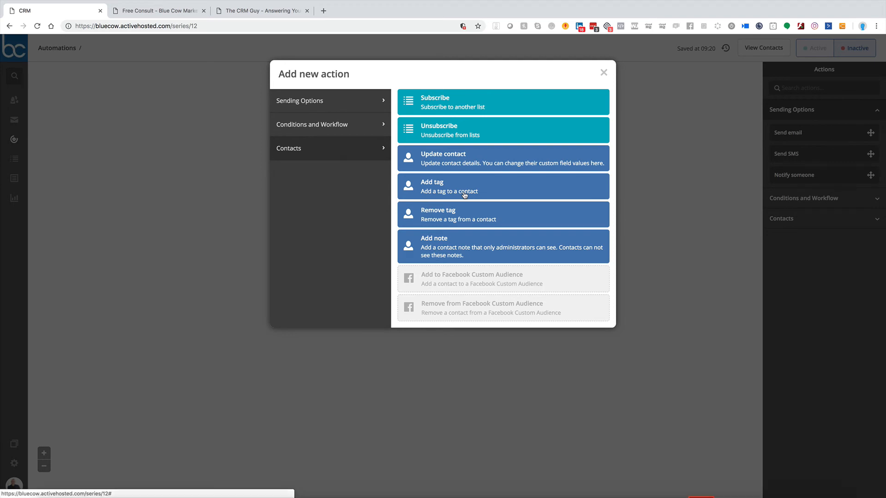
pyautogui.click(307, 125)
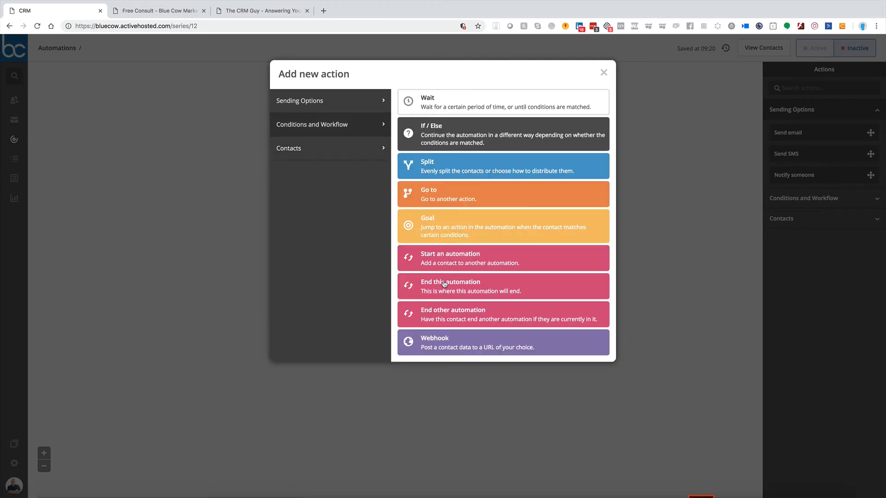
# Step: Add a Send email action as the first action and create a new email named Test for it
pyautogui.click(317, 107)
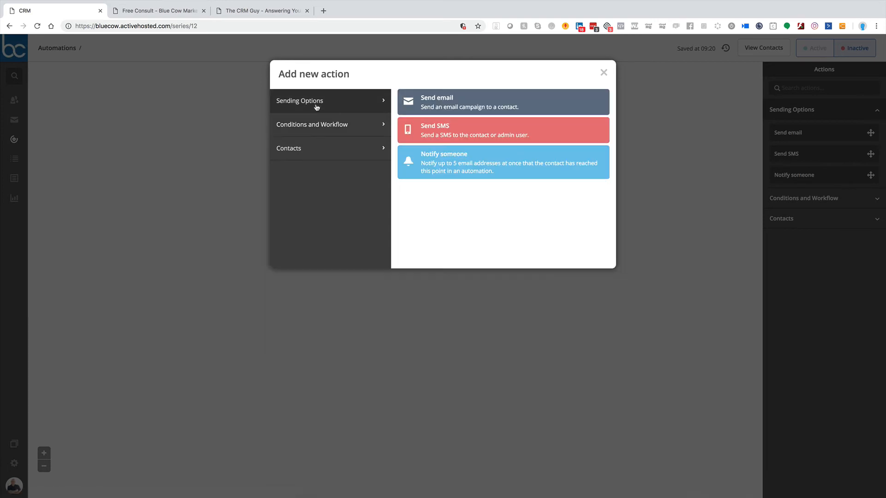
pyautogui.click(491, 107)
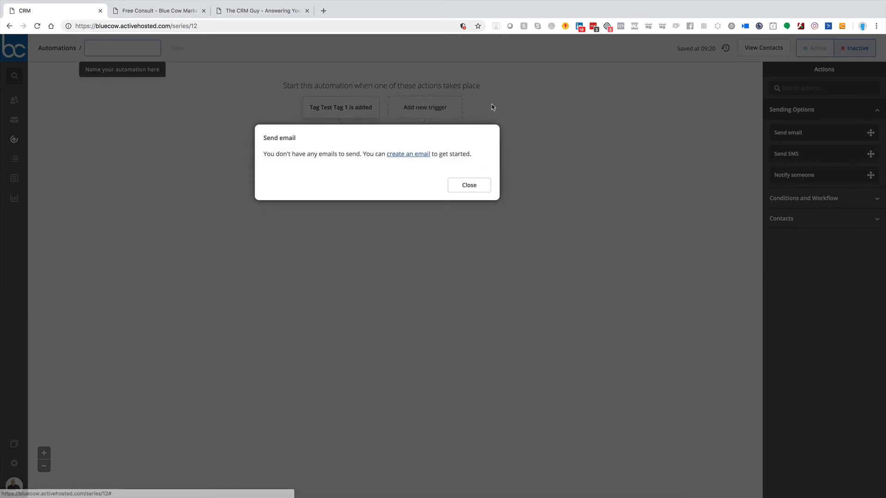
pyautogui.click(408, 155)
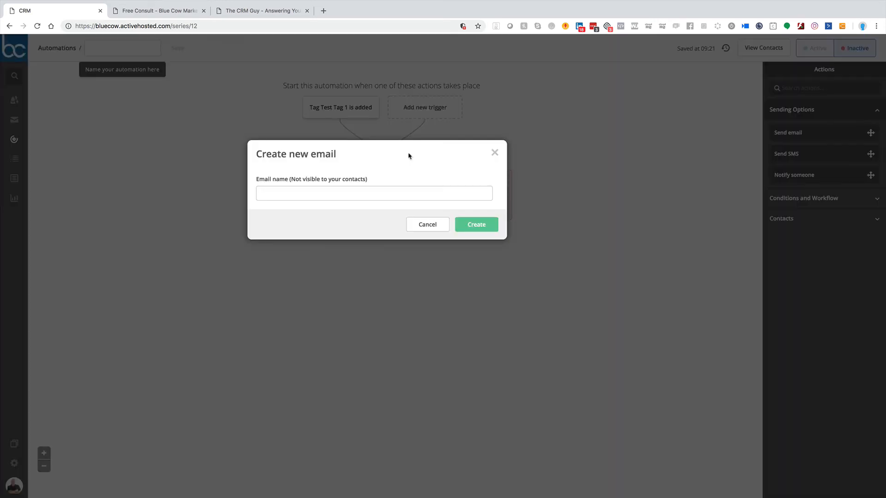
pyautogui.click(342, 193)
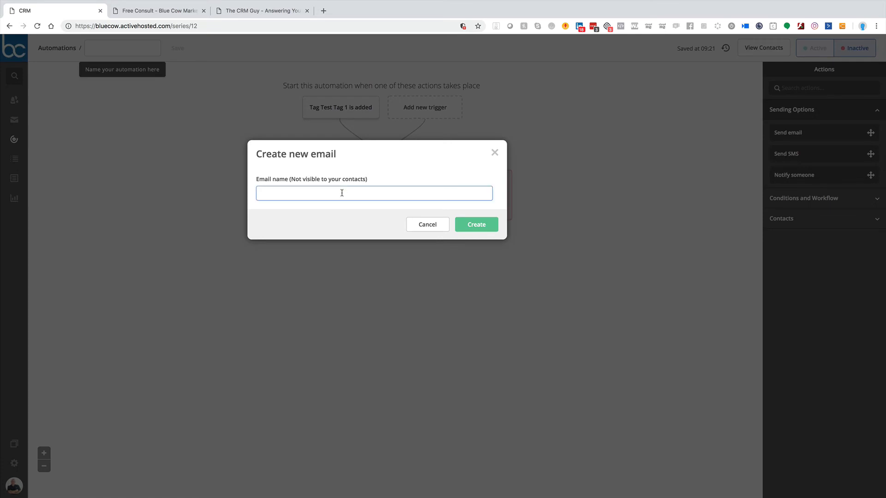
pyautogui.click(477, 224)
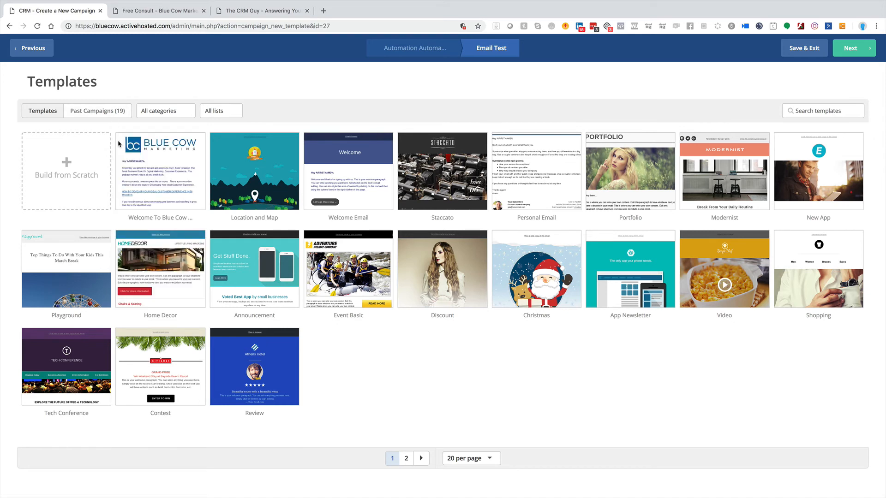
# Step: Base the email on the Welcome To Blue Cow template with the subject Test, and finish it with its content as is
pyautogui.click(160, 150)
pyautogui.click(399, 121)
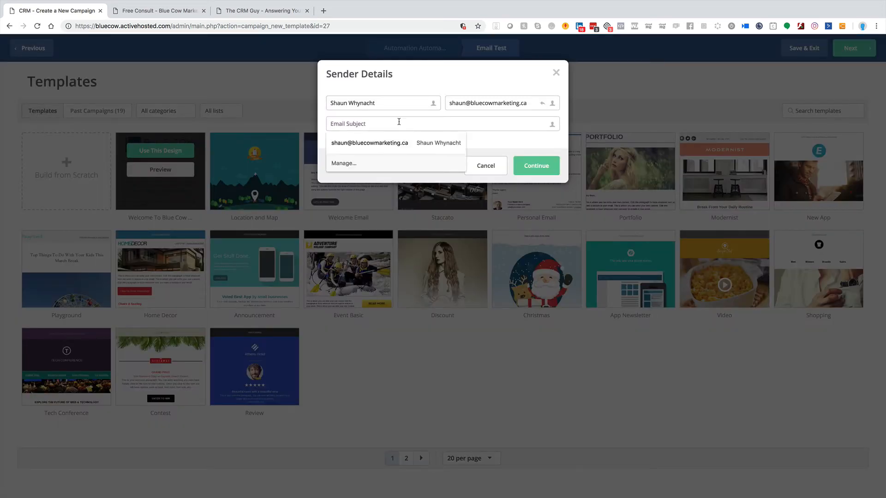
pyautogui.write('Test')
pyautogui.click(524, 166)
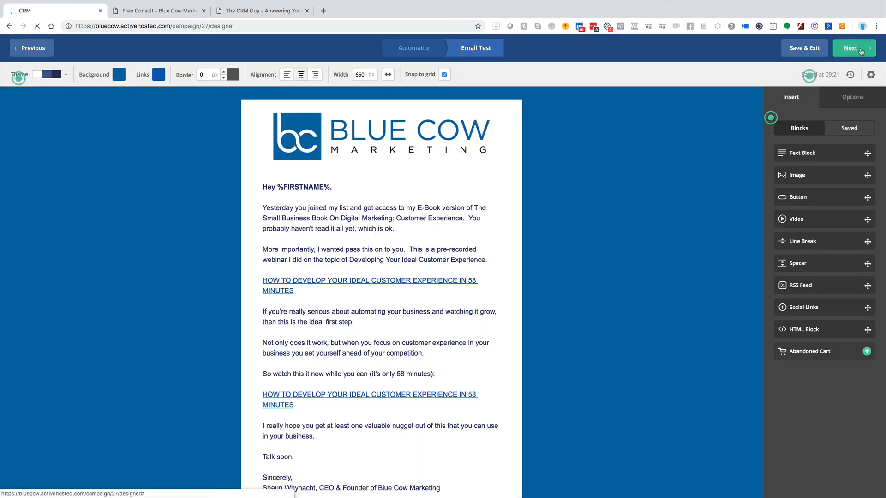
pyautogui.click(858, 49)
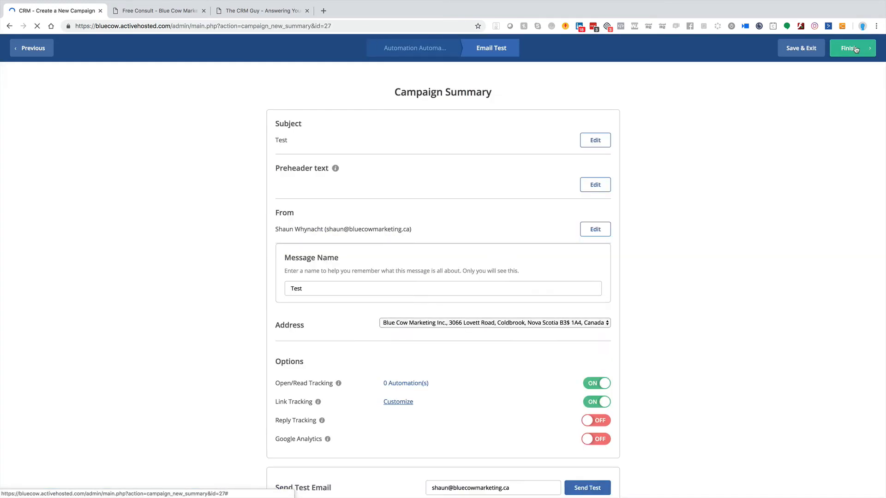
pyautogui.click(856, 49)
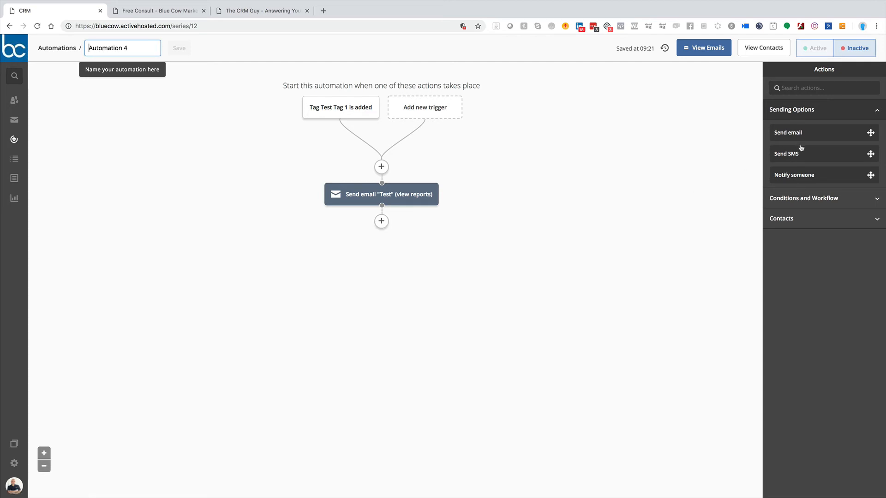
# Step: Add a Wait action of 1 day after the Test email
pyautogui.click(803, 198)
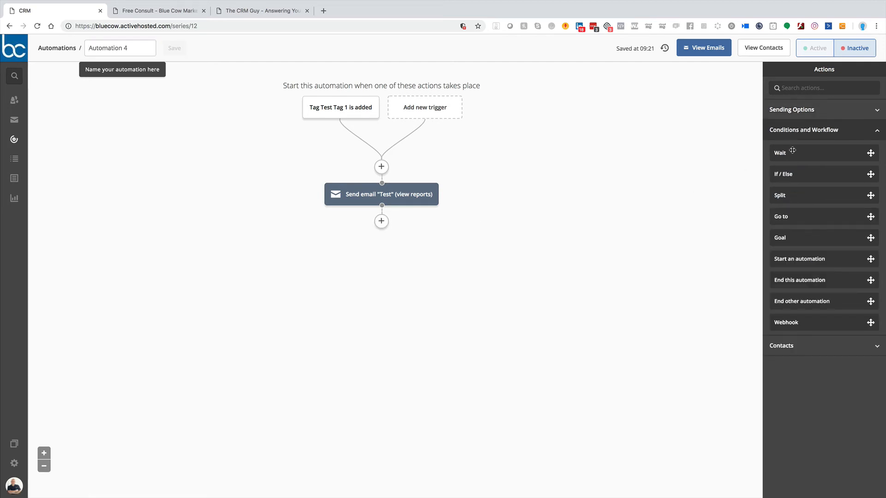
pyautogui.moveTo(793, 153); pyautogui.dragTo(383, 225)
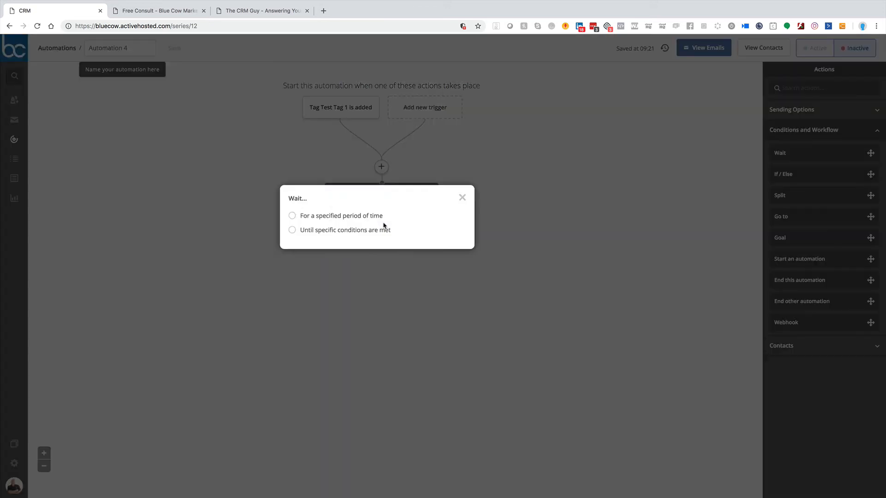
pyautogui.click(292, 215)
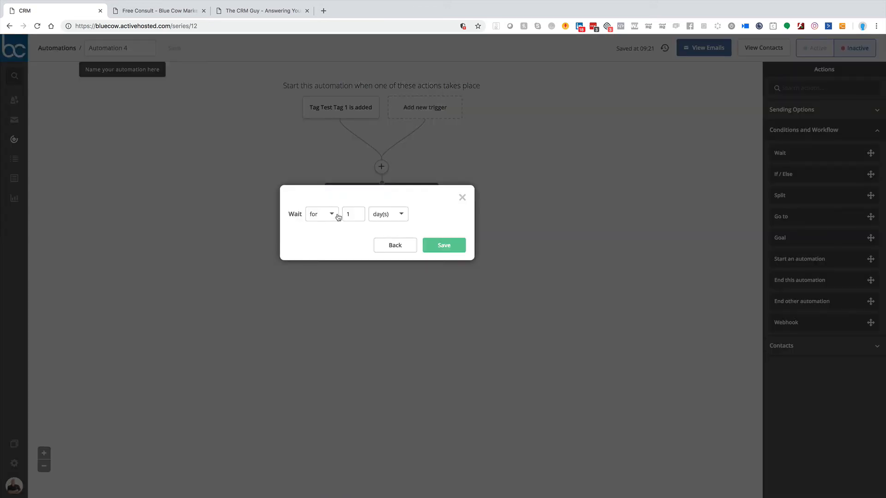
pyautogui.click(380, 216)
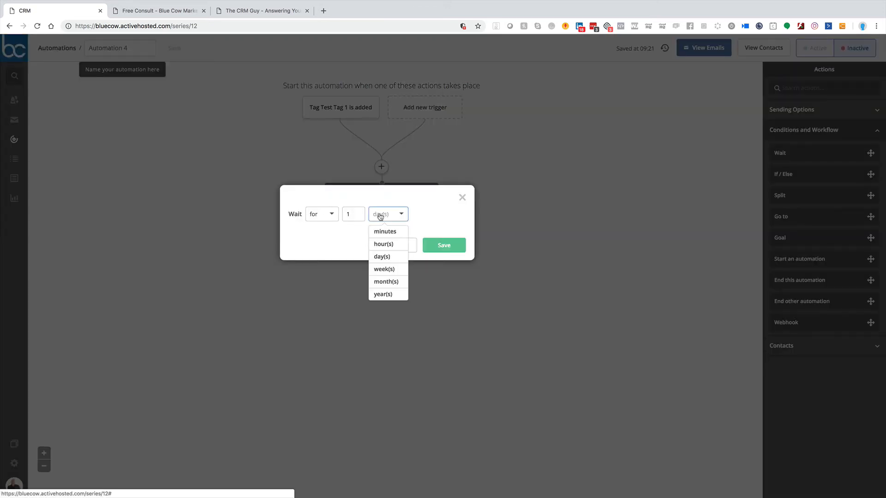
pyautogui.click(342, 257)
pyautogui.click(434, 247)
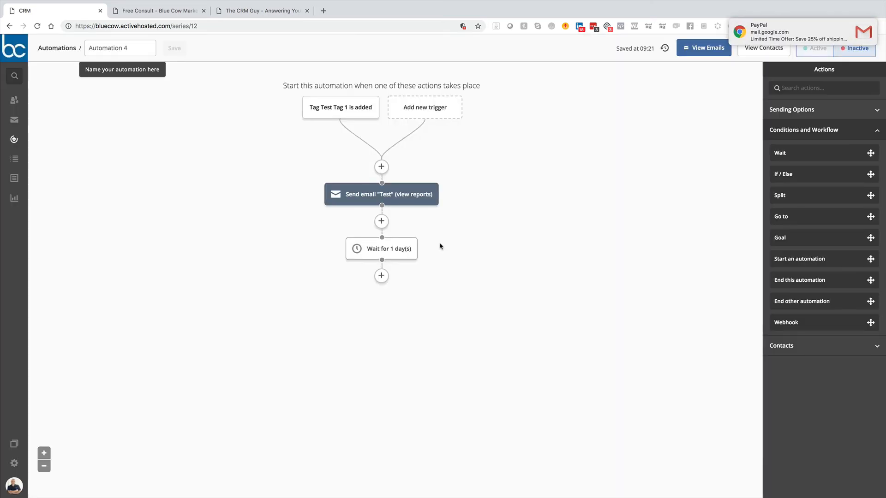
pyautogui.moveTo(389, 254)
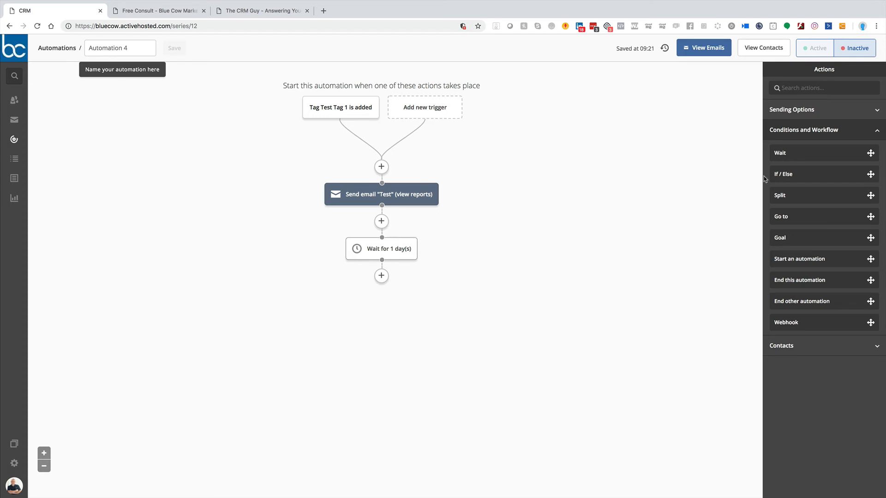
# Step: Add a second Wait action after the 1-day wait, lasting until the current time (Contact's Timezone) is 10 (10AM), with no time limit
pyautogui.moveTo(789, 152); pyautogui.dragTo(381, 276)
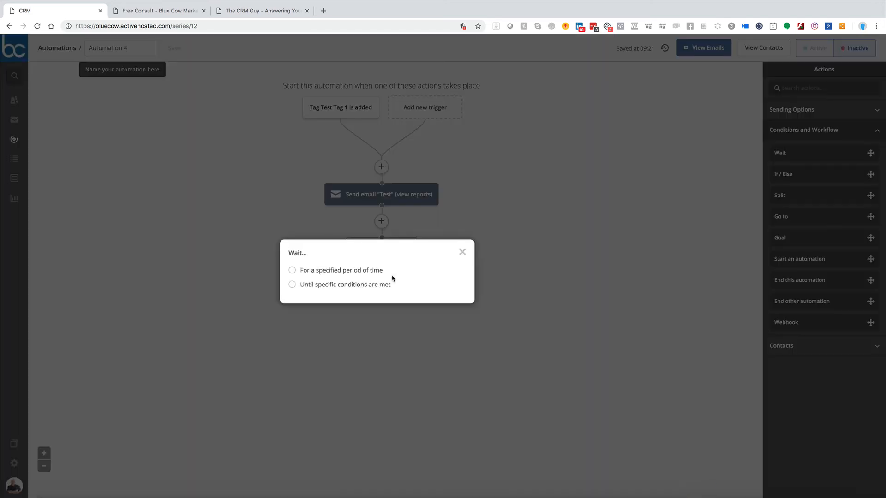
pyautogui.click(293, 285)
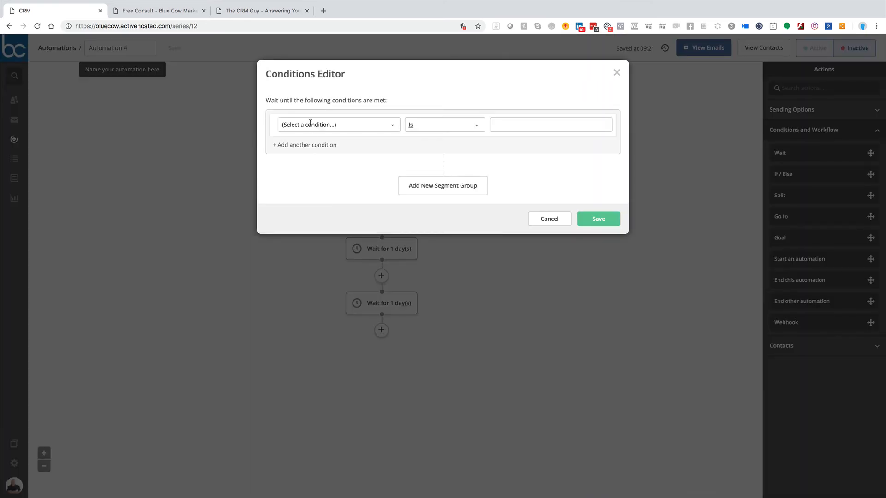
pyautogui.click(310, 123)
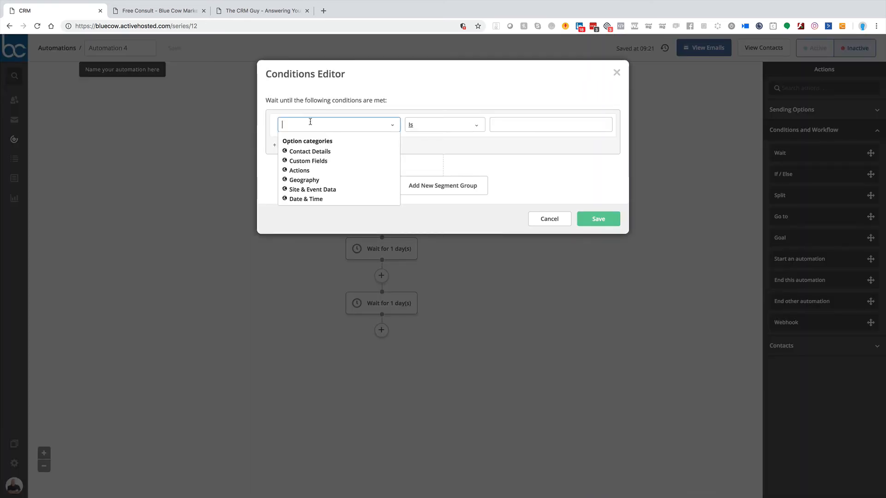
pyautogui.click(295, 200)
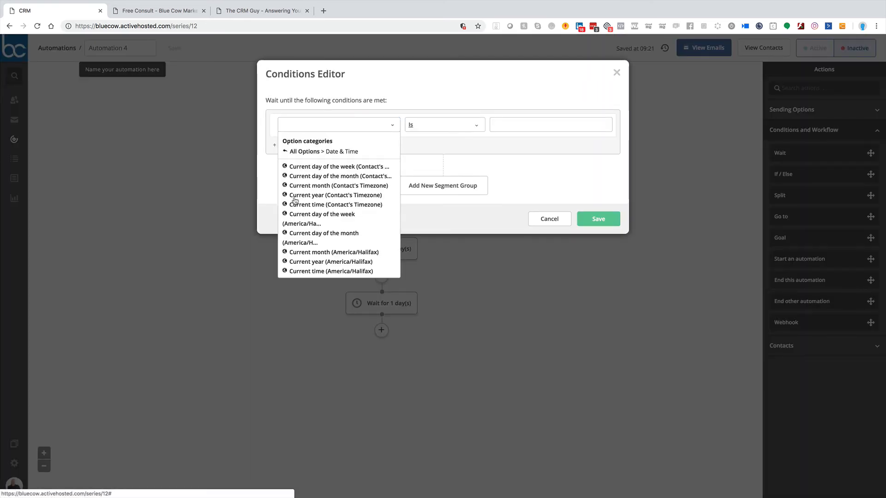
pyautogui.click(317, 205)
pyautogui.click(553, 127)
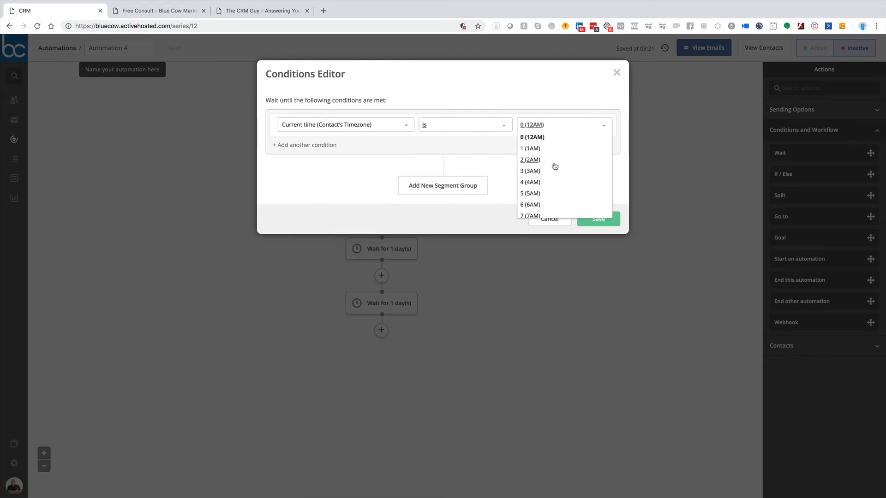
pyautogui.scroll(-3, 553, 167)
pyautogui.click(535, 198)
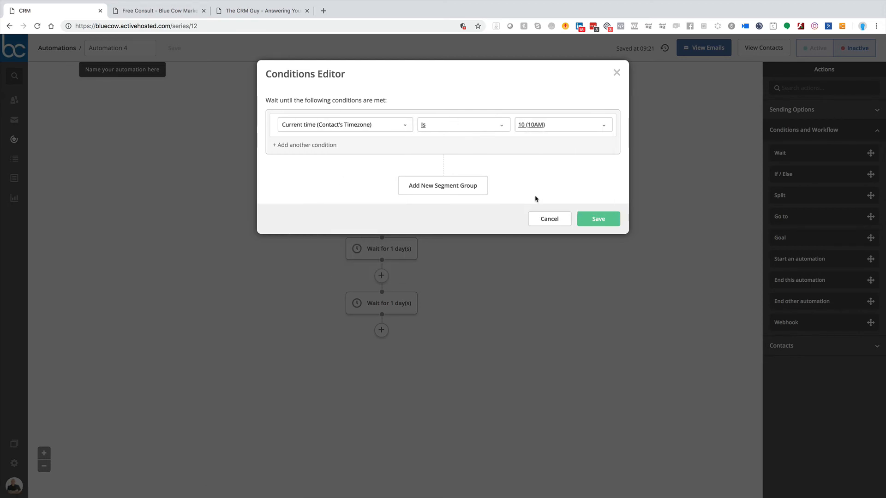
pyautogui.click(599, 220)
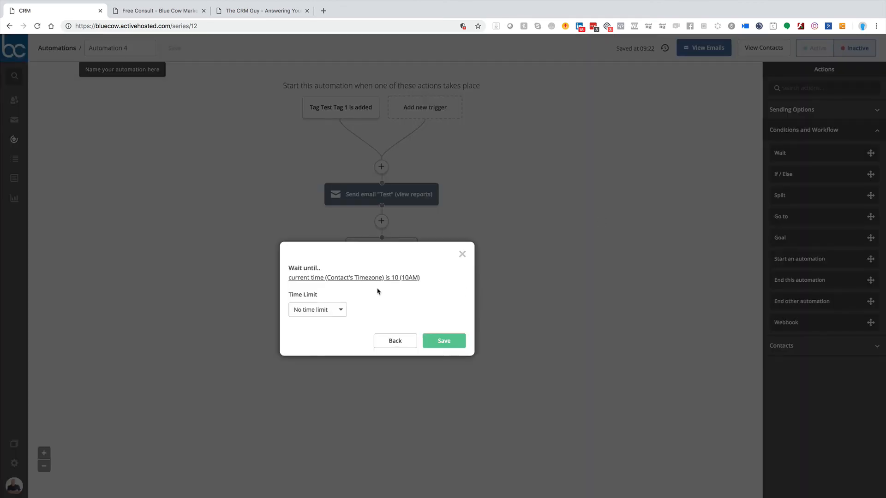
pyautogui.click(434, 336)
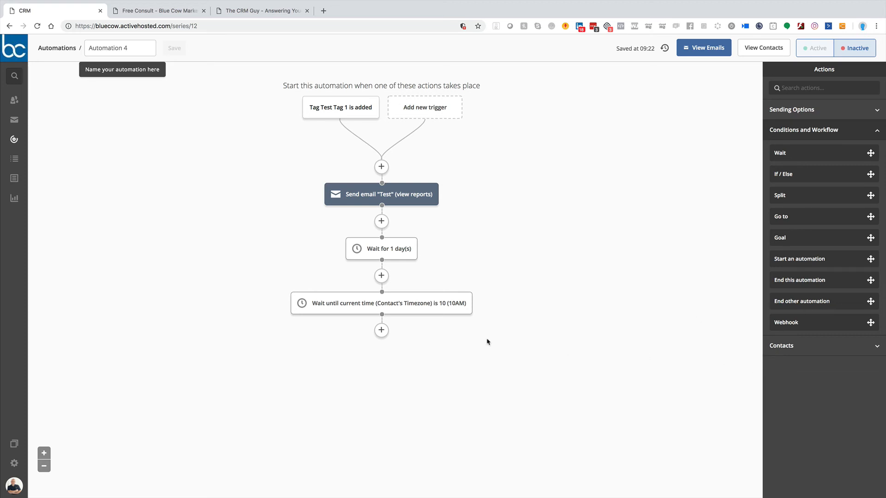
pyautogui.click(381, 330)
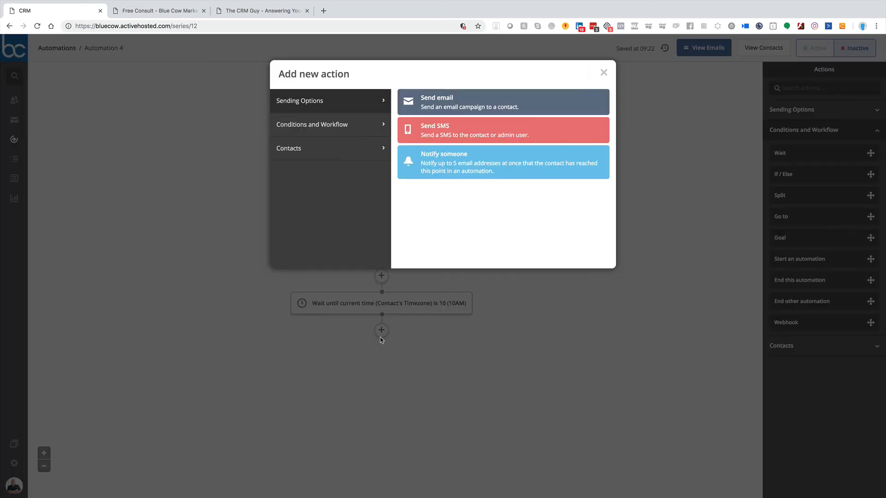
pyautogui.click(469, 101)
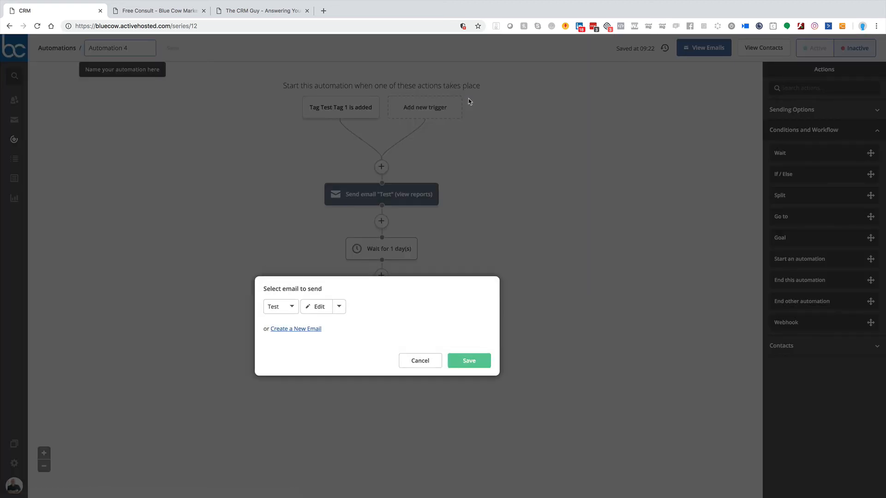
pyautogui.click(420, 360)
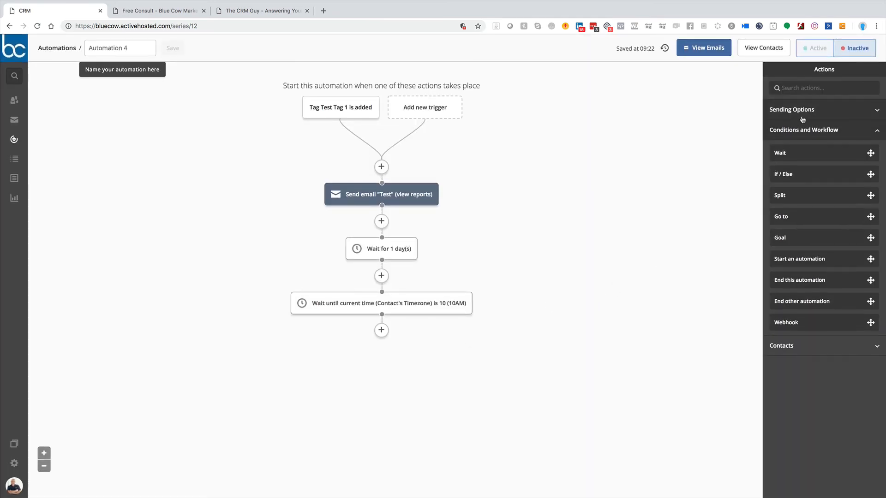
# Step: Add a Start an automation action after the 10AM wait that enters contacts into the Core Funnel automation
pyautogui.click(791, 347)
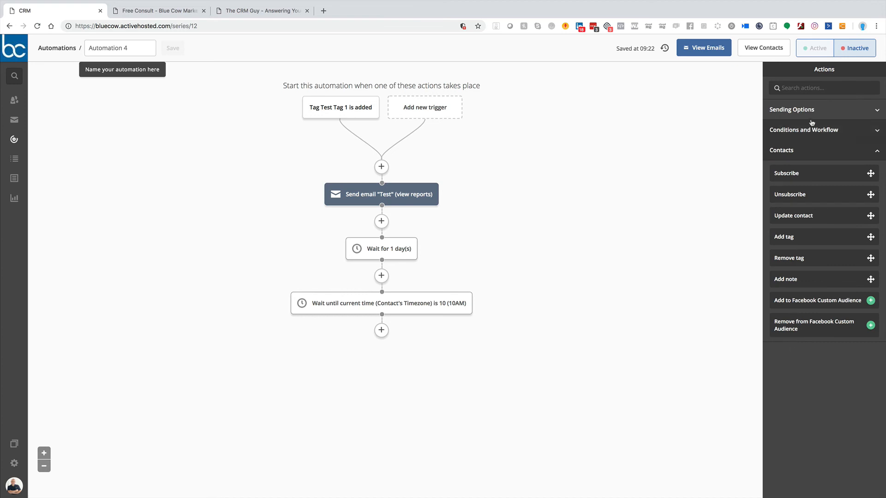
pyautogui.click(802, 131)
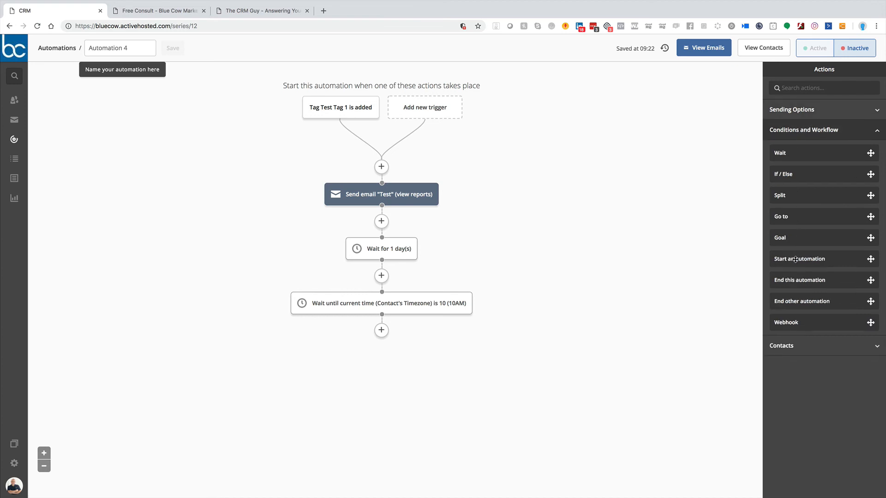
pyautogui.moveTo(795, 259); pyautogui.dragTo(382, 330)
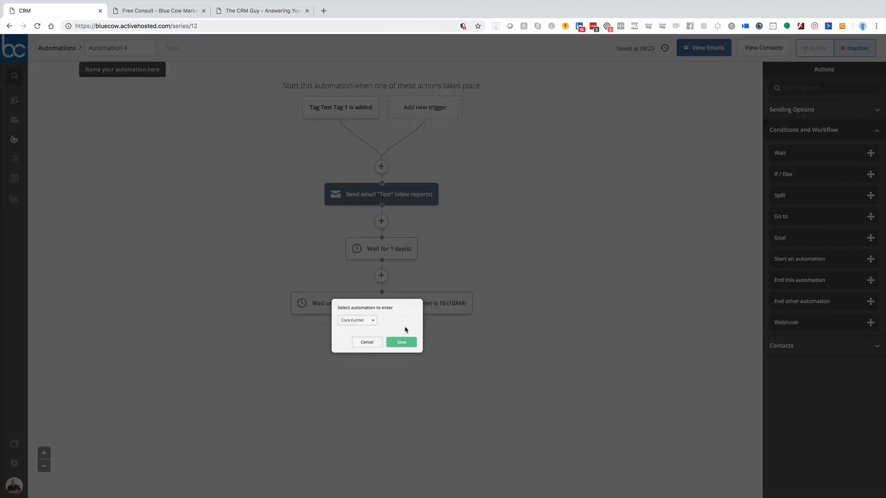
pyautogui.click(362, 322)
pyautogui.click(365, 337)
pyautogui.click(421, 350)
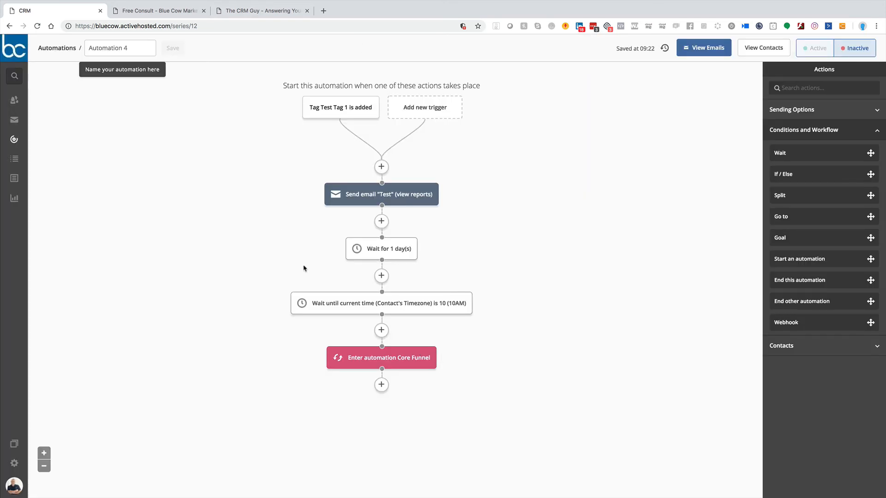
# Step: Add an End this automation action after the Core Funnel action
pyautogui.click(382, 385)
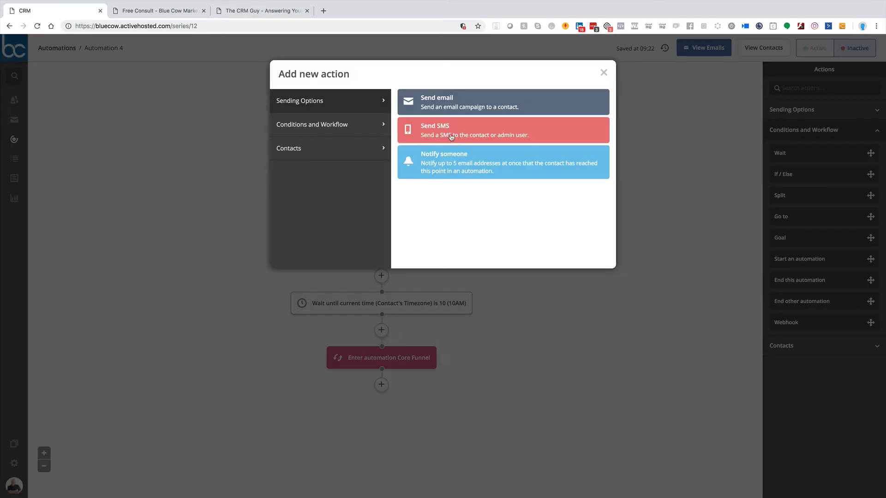
pyautogui.click(311, 131)
pyautogui.click(462, 298)
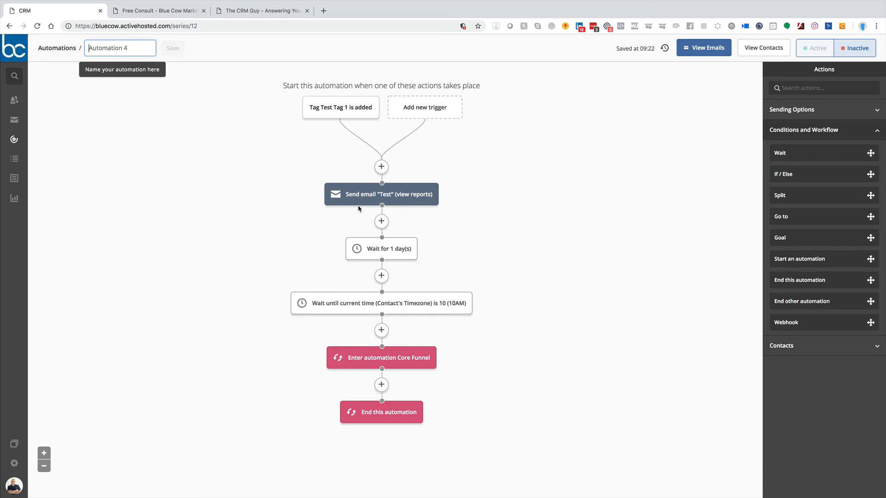
# Step: Rename the automation Test Campaign and save the name
pyautogui.click(108, 49)
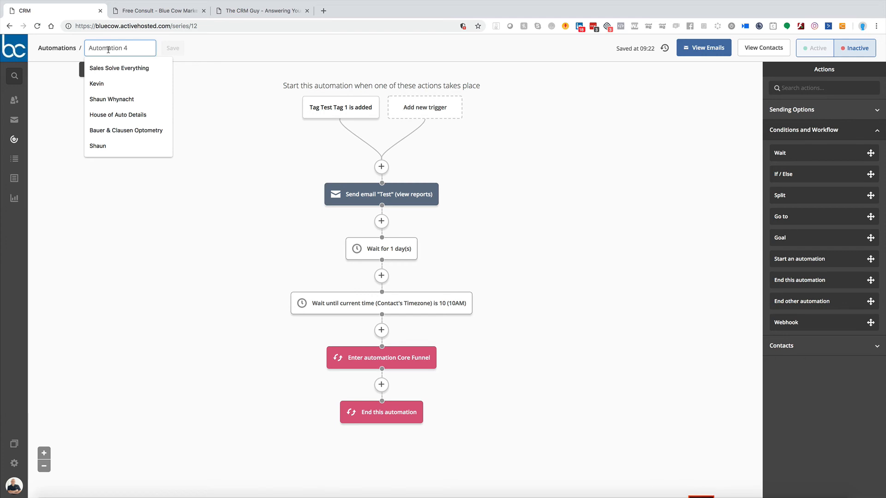
pyautogui.hotkey('ctrl', 'a')
pyautogui.write('Test Campaign')
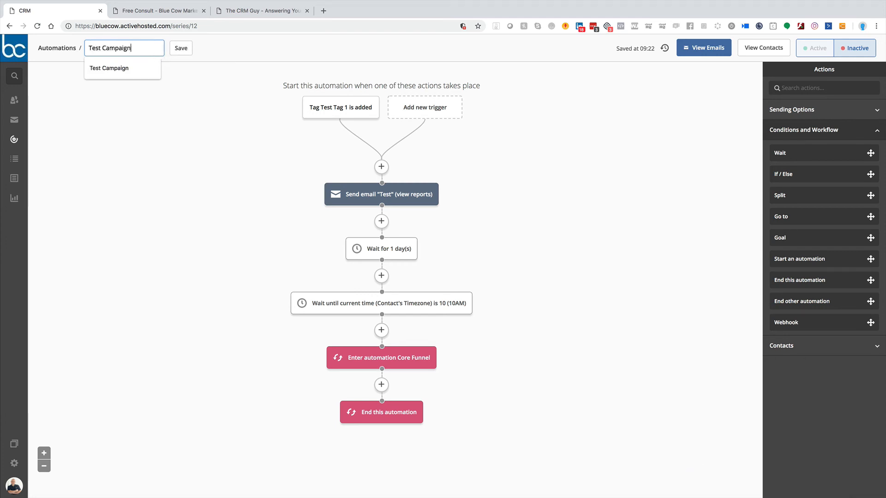
pyautogui.click(180, 49)
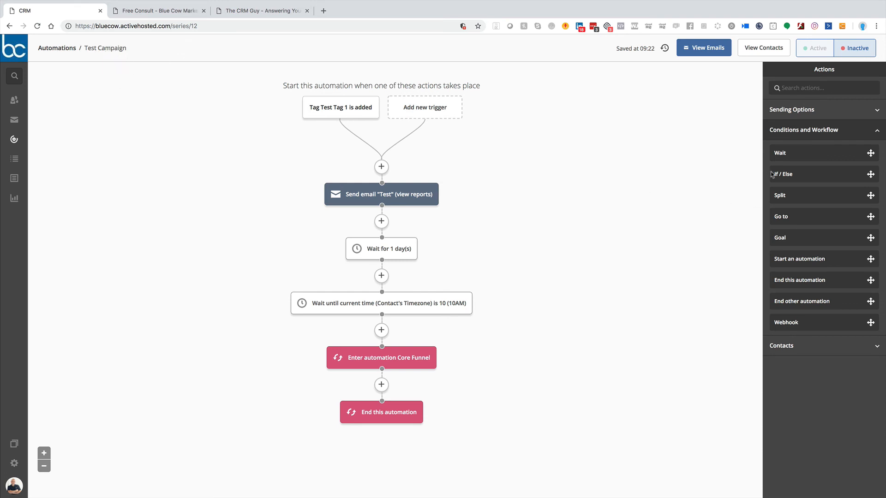
# Step: Switch the Test Campaign automation to active and back to inactive
pyautogui.click(818, 52)
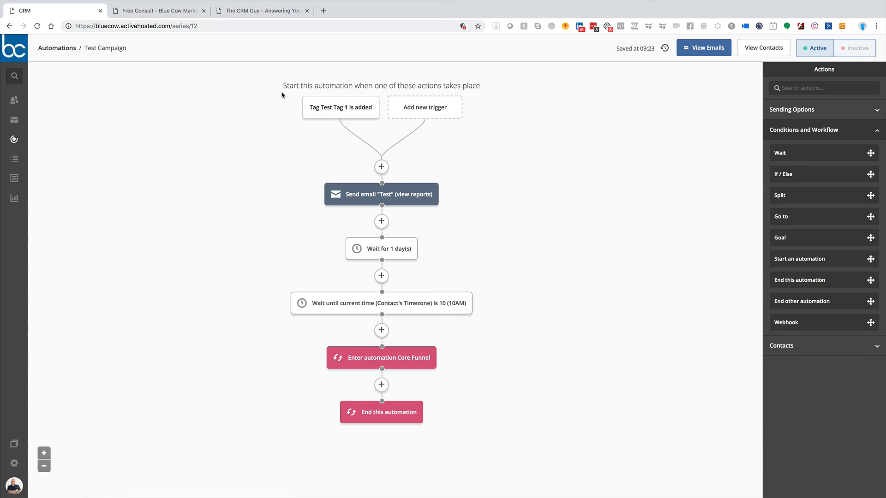
pyautogui.moveTo(356, 118)
pyautogui.click(858, 54)
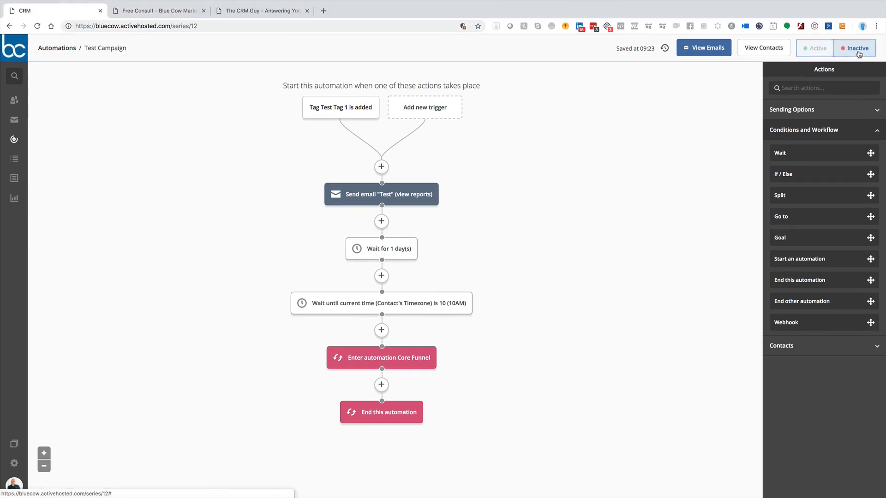
# Step: Return to the automations list and delete the Test Campaign automation, acknowledging all four deletion statements
pyautogui.click(57, 48)
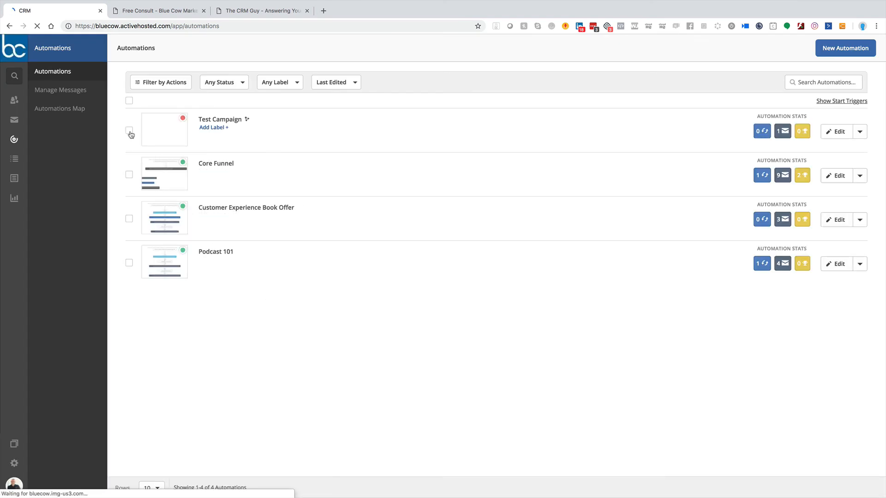
pyautogui.click(130, 132)
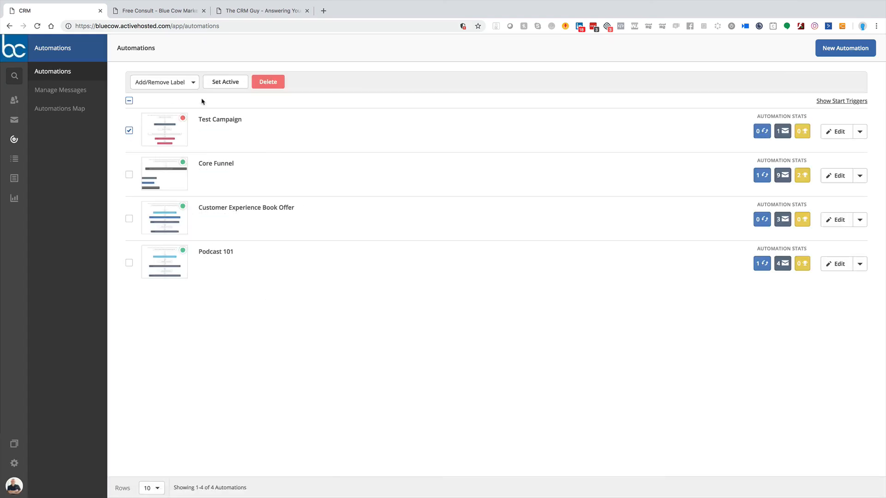
pyautogui.click(129, 132)
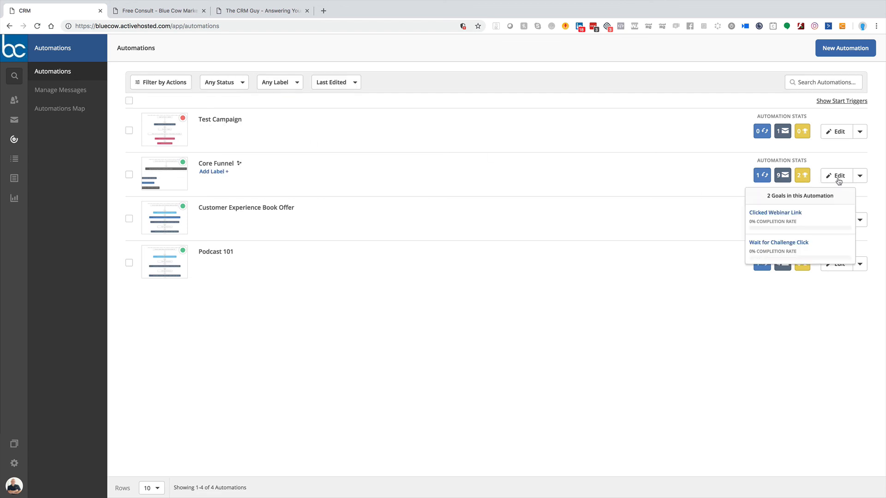
pyautogui.click(860, 132)
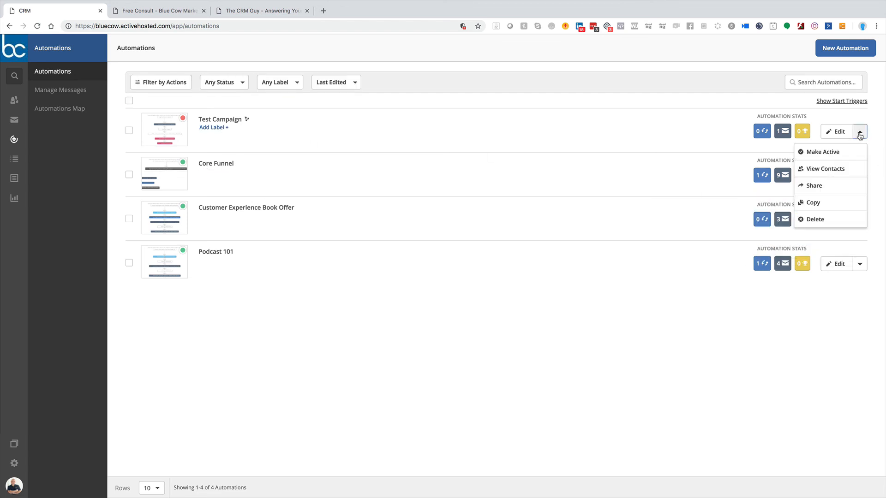
pyautogui.click(816, 219)
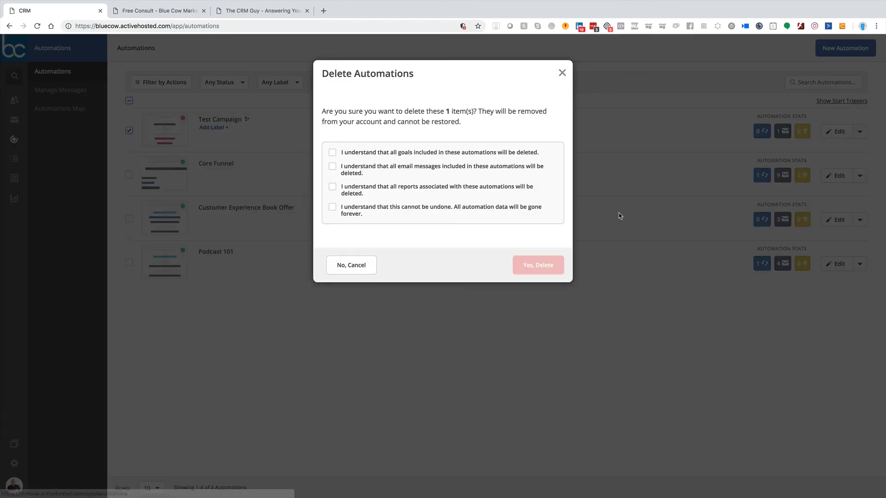
pyautogui.click(331, 154)
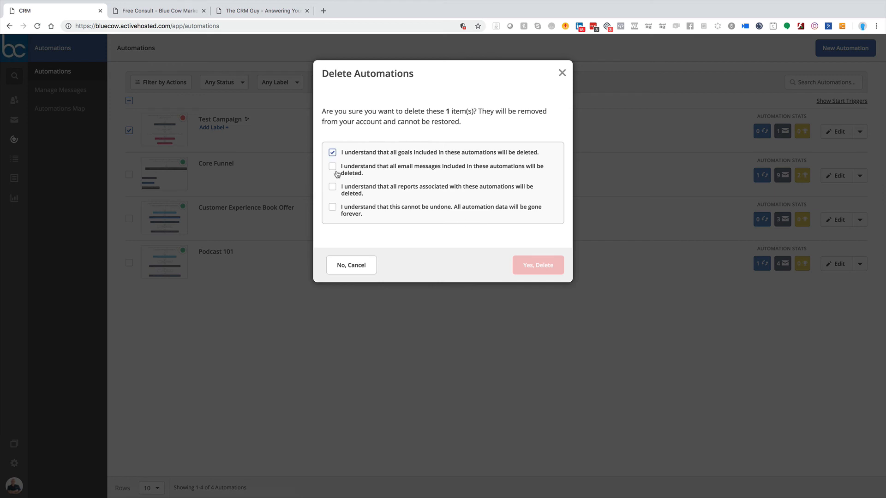
pyautogui.click(333, 167)
pyautogui.click(332, 188)
pyautogui.click(333, 207)
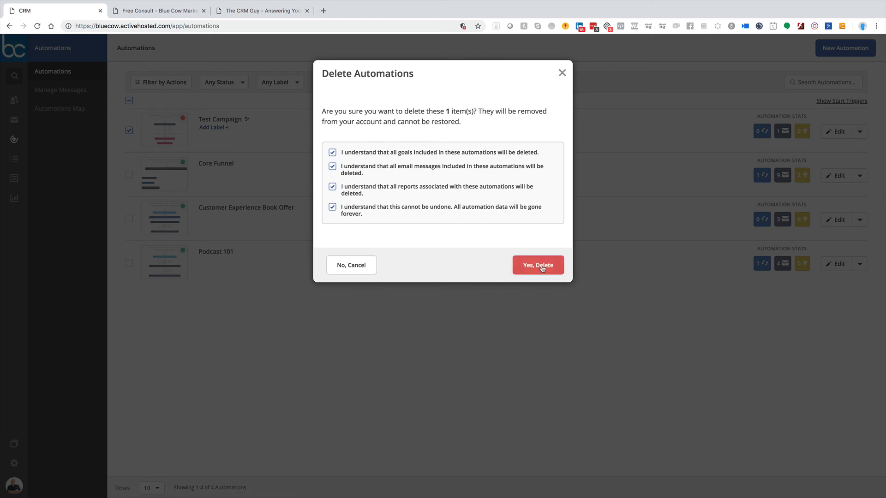
pyautogui.click(531, 265)
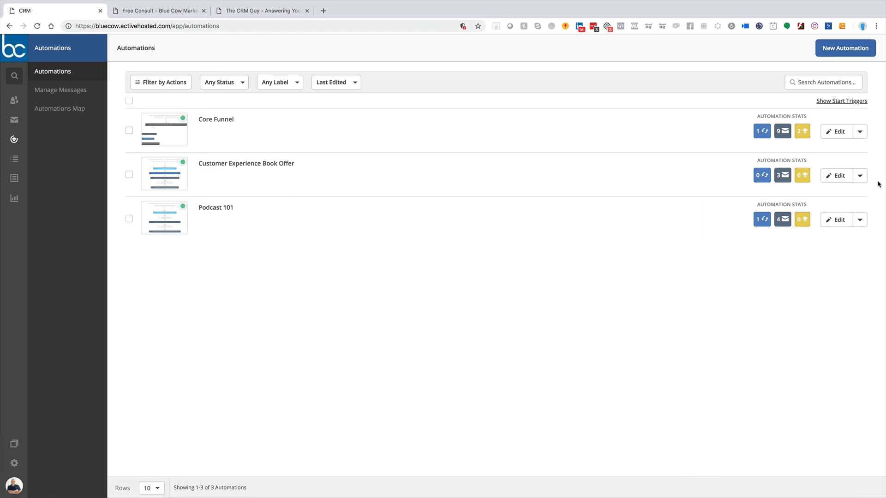
pyautogui.click(861, 176)
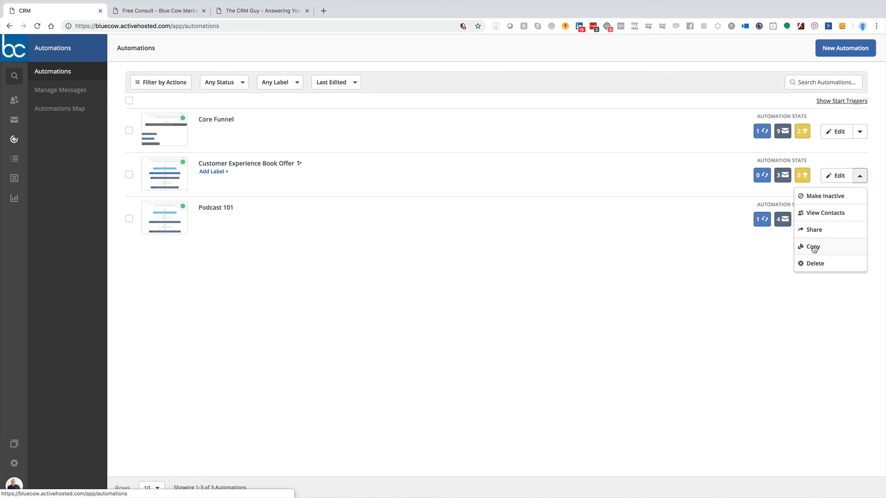
pyautogui.click(768, 401)
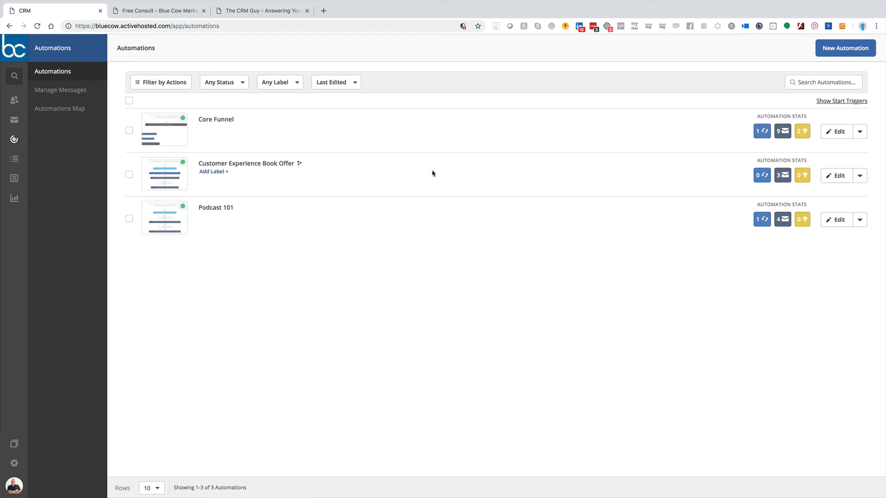